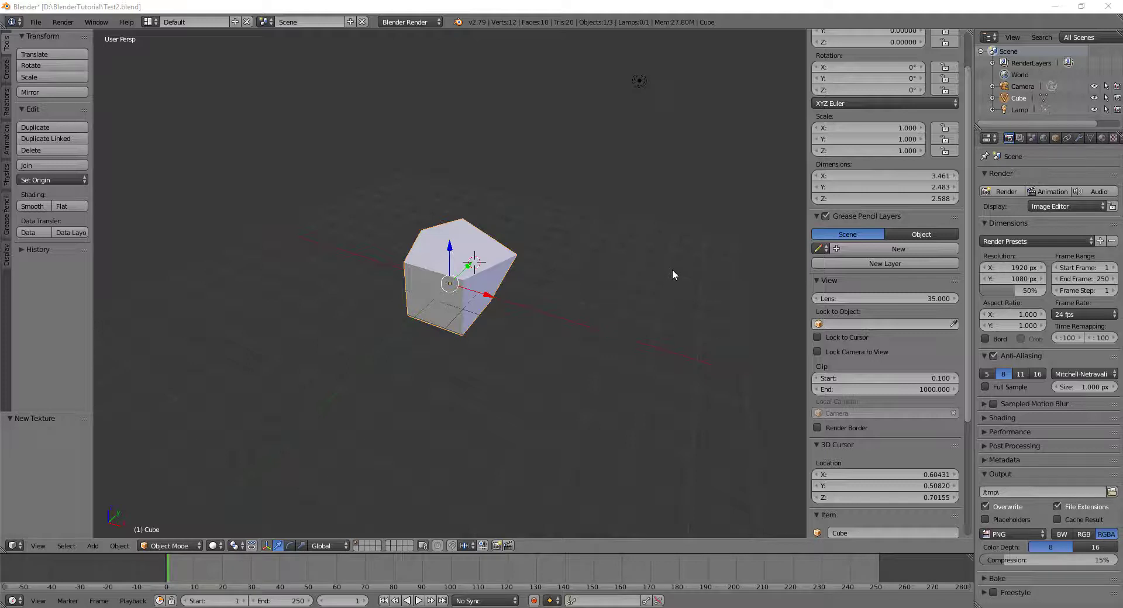
# Enter Edit Mode and cut a centred edge loop around the cube's middle.
pyautogui.moveTo(393, 215)
pyautogui.mouseDown(button='middle')
pyautogui.moveTo(496, 279)
pyautogui.moveTo(343, 238)
pyautogui.moveTo(388, 230)
pyautogui.moveTo(497, 264)
pyautogui.mouseUp(button='middle')
pyautogui.scroll(2, 526, 281)
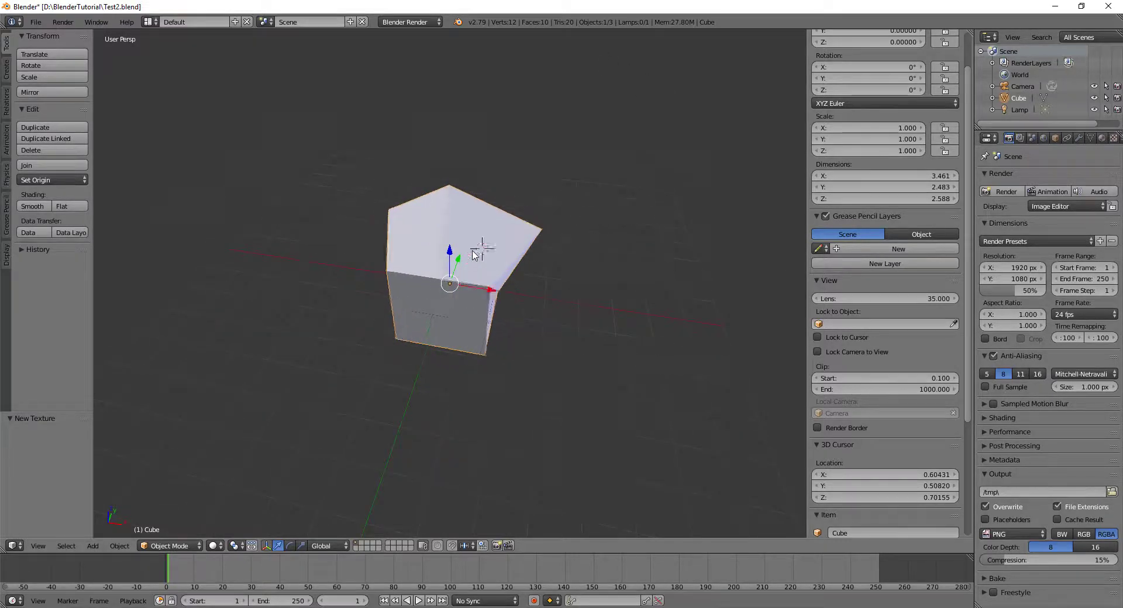
pyautogui.scroll(2, 550, 300)
pyautogui.moveTo(549, 300)
pyautogui.mouseDown(button='middle')
pyautogui.moveTo(510, 236)
pyautogui.moveTo(498, 307)
pyautogui.moveTo(523, 299)
pyautogui.mouseUp(button='middle')
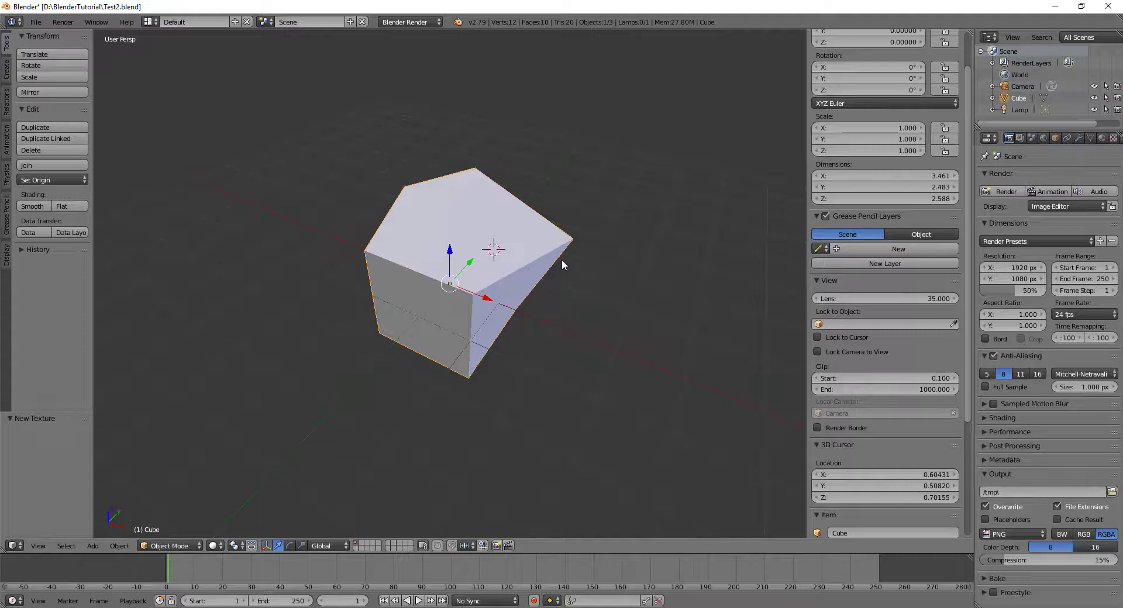
pyautogui.moveTo(448, 258)
pyautogui.mouseDown(button='middle')
pyautogui.moveTo(566, 244)
pyautogui.moveTo(598, 195)
pyautogui.moveTo(357, 226)
pyautogui.moveTo(443, 259)
pyautogui.mouseUp(button='middle')
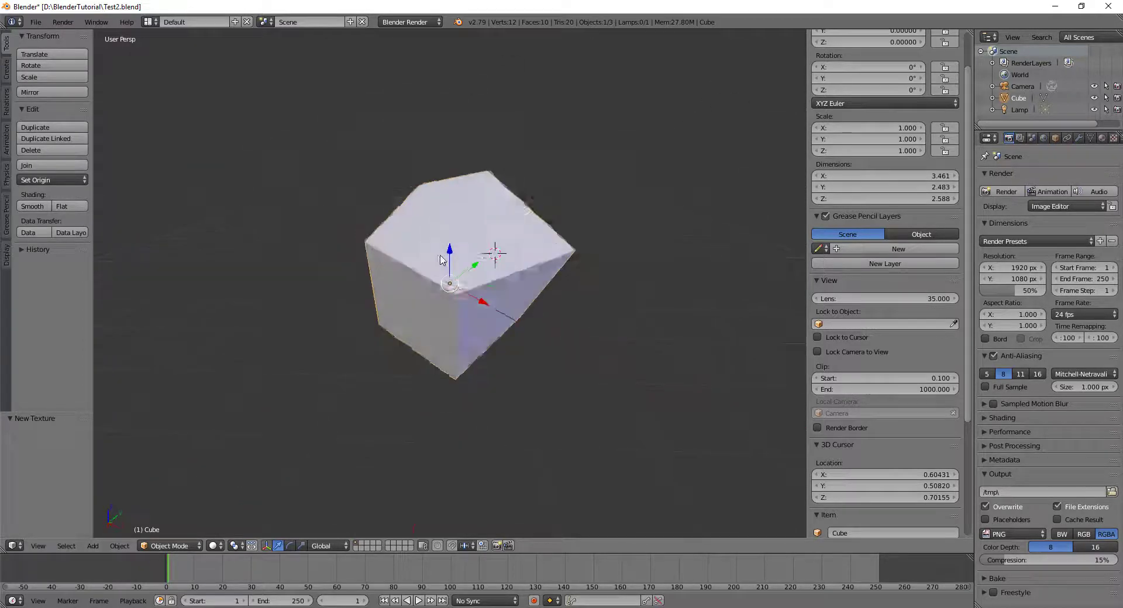
pyautogui.moveTo(524, 271)
pyautogui.mouseDown(button='middle')
pyautogui.moveTo(582, 312)
pyautogui.moveTo(650, 295)
pyautogui.moveTo(538, 300)
pyautogui.moveTo(652, 315)
pyautogui.moveTo(479, 303)
pyautogui.moveTo(362, 262)
pyautogui.moveTo(409, 299)
pyautogui.moveTo(544, 321)
pyautogui.moveTo(475, 303)
pyautogui.mouseUp(button='middle')
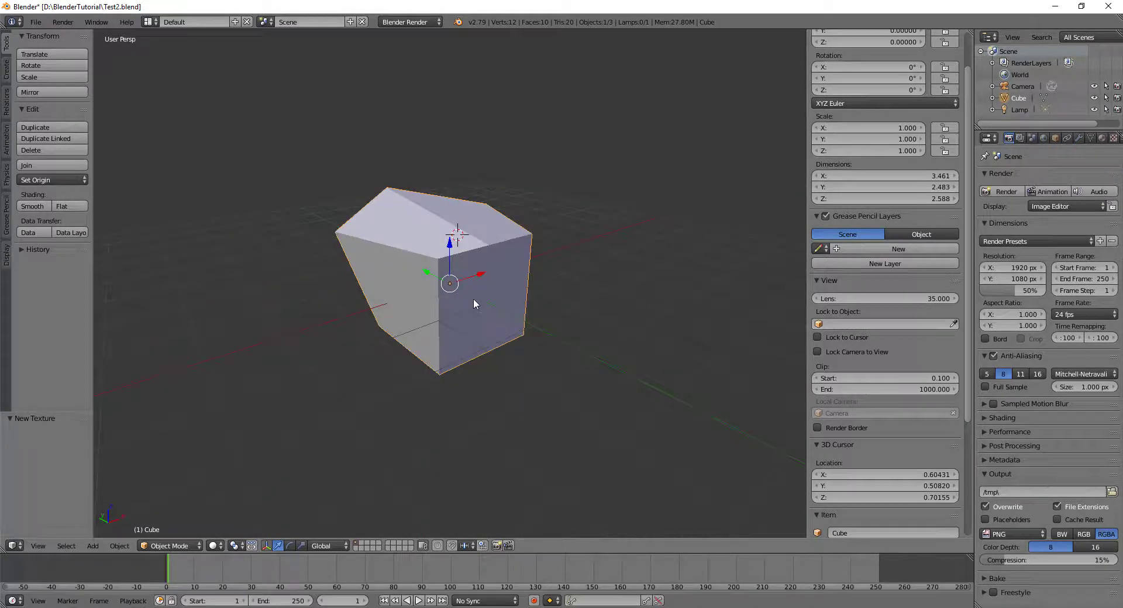
pyautogui.press('Tab')
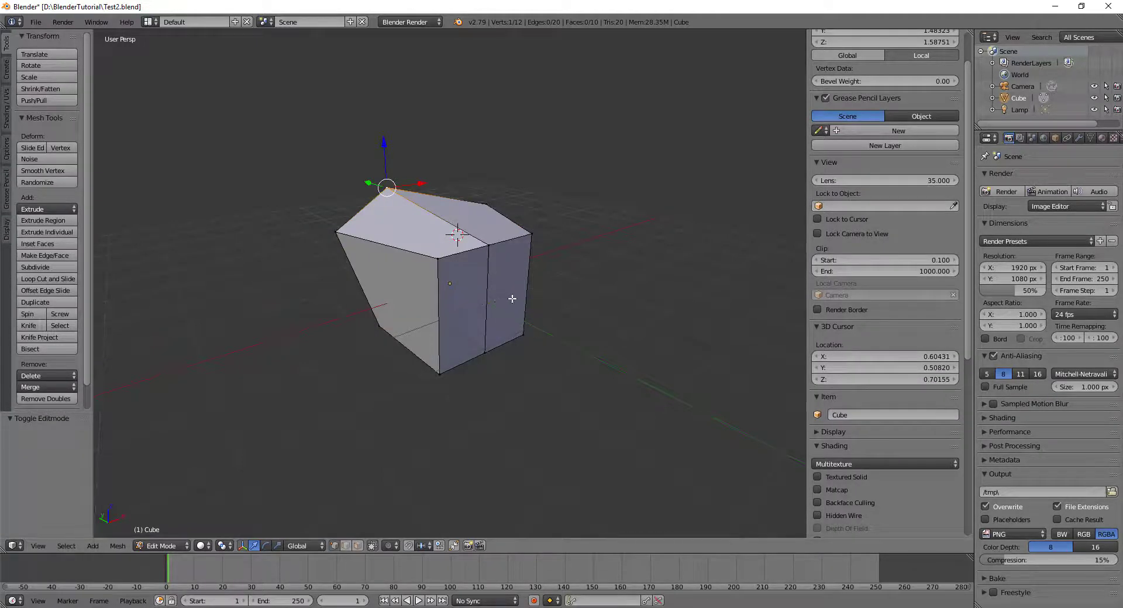
pyautogui.hotkey('ctrl', 'r')
pyautogui.click(518, 299)
pyautogui.rightClick(471, 301)
# Push three front vertices of the new middle loop along the Y axis.
pyautogui.rightClick(487, 302)
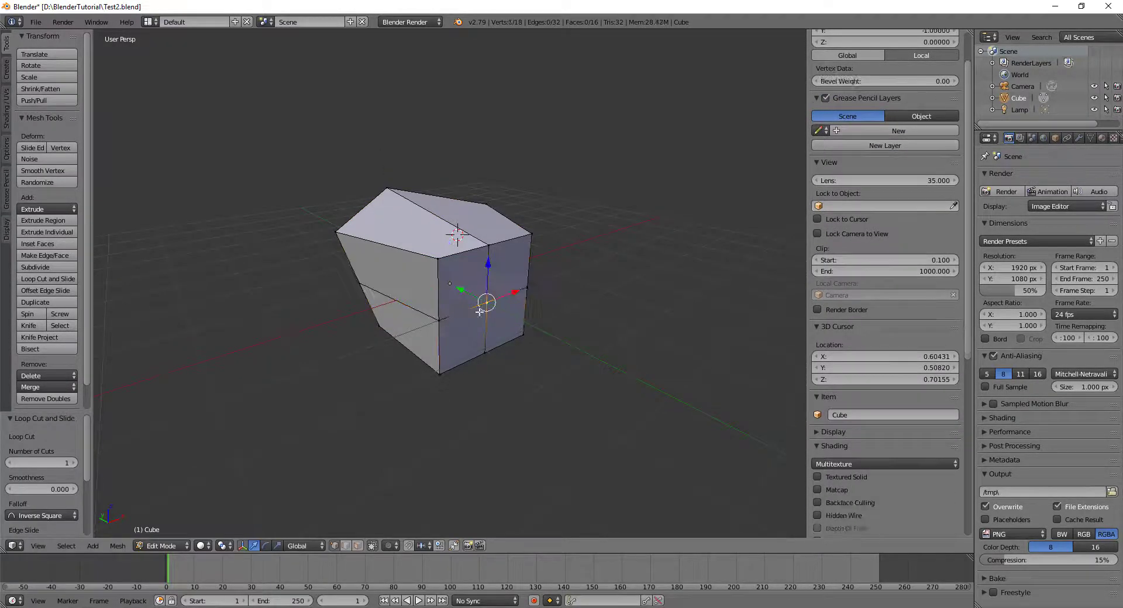
pyautogui.keyDown('shift'); pyautogui.rightClick(439, 320); pyautogui.keyUp('shift')
pyautogui.keyDown('shift'); pyautogui.rightClick(527, 288); pyautogui.keyUp('shift')
pyautogui.press('g')
pyautogui.press('y')
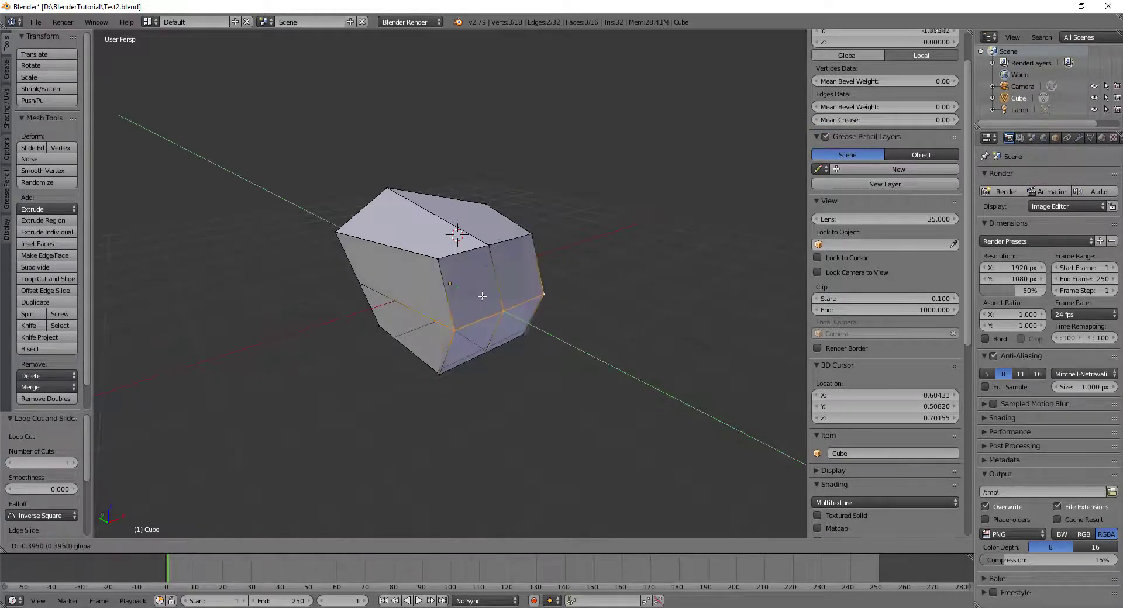
pyautogui.click(561, 391)
pyautogui.moveTo(561, 390)
pyautogui.mouseDown(button='middle')
pyautogui.moveTo(562, 376)
pyautogui.moveTo(502, 342)
pyautogui.mouseUp(button='middle')
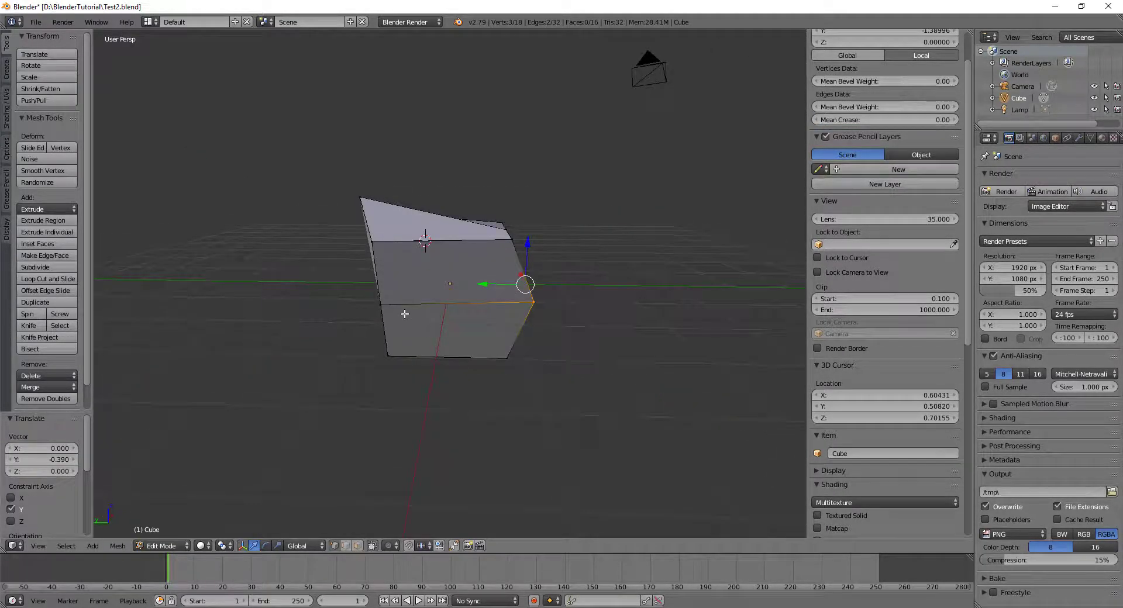
# Select two vertices forming an edge and slide that edge along the X axis.
pyautogui.rightClick(383, 304)
pyautogui.moveTo(383, 304)
pyautogui.mouseDown(button='middle')
pyautogui.moveTo(501, 366)
pyautogui.moveTo(552, 342)
pyautogui.mouseUp(button='middle')
pyautogui.keyDown('shift'); pyautogui.rightClick(531, 277); pyautogui.keyUp('shift')
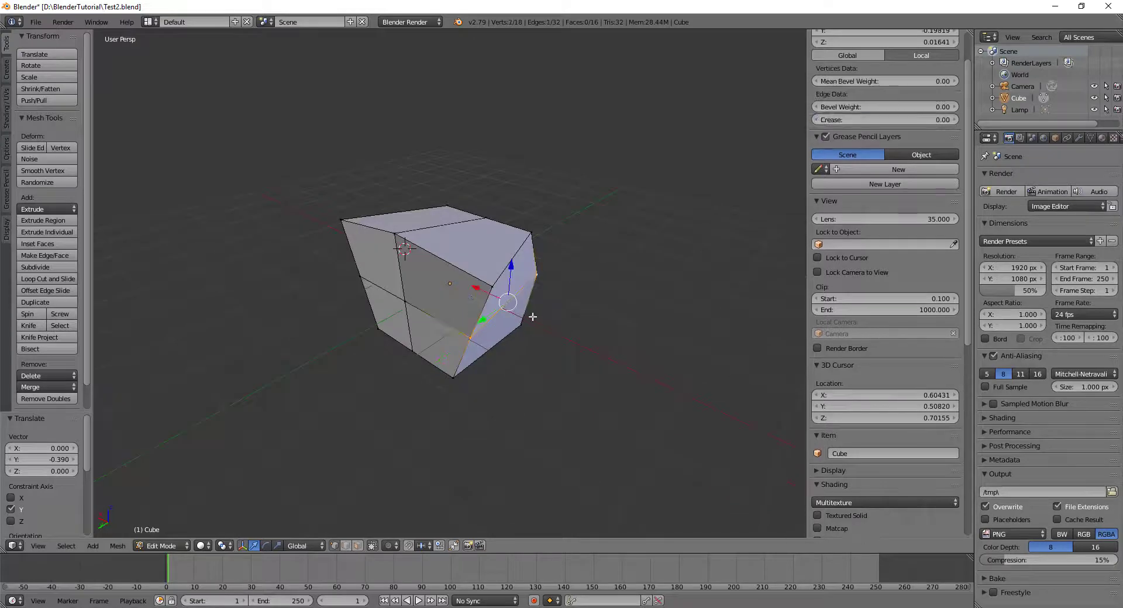
pyautogui.click(466, 291)
pyautogui.press('g')
pyautogui.press('x')
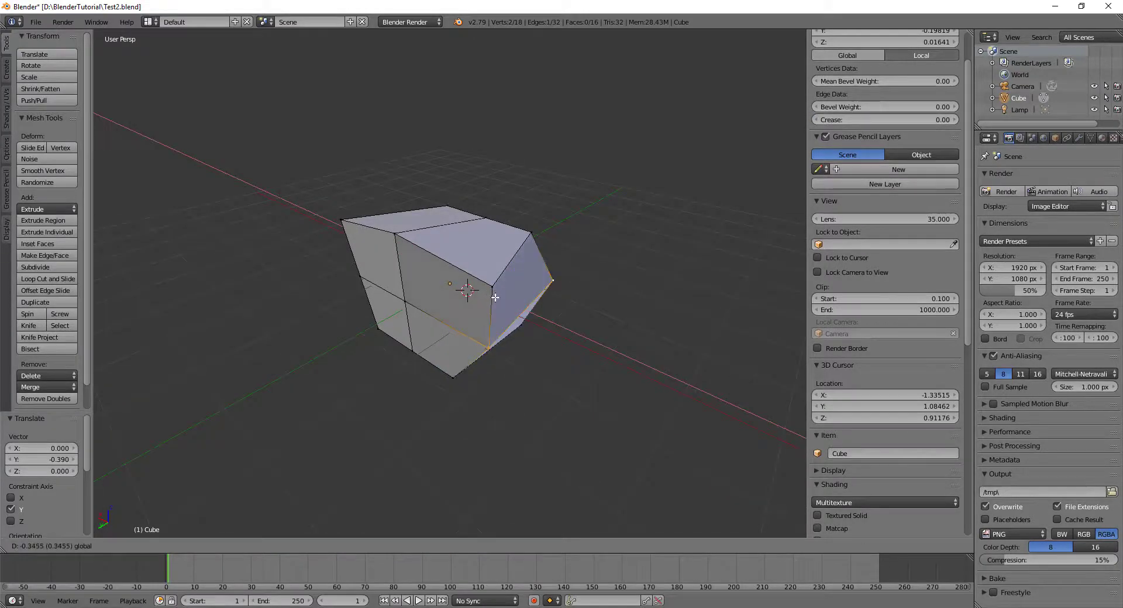
pyautogui.click(609, 328)
pyautogui.moveTo(608, 328); pyautogui.dragTo(737, 305, button='middle')
pyautogui.moveTo(387, 322)
pyautogui.mouseDown(button='middle')
pyautogui.moveTo(553, 330)
pyautogui.moveTo(539, 329)
pyautogui.moveTo(543, 316)
pyautogui.moveTo(528, 326)
pyautogui.moveTo(514, 258)
pyautogui.moveTo(574, 245)
pyautogui.moveTo(647, 301)
pyautogui.moveTo(542, 356)
pyautogui.moveTo(223, 353)
pyautogui.moveTo(326, 310)
pyautogui.moveTo(617, 300)
pyautogui.moveTo(559, 288)
pyautogui.moveTo(485, 313)
pyautogui.moveTo(497, 314)
pyautogui.mouseUp(button='middle')
# Readjust the same edge twice more along X to its final position.
pyautogui.press('g')
pyautogui.press('x')
pyautogui.click(531, 320)
pyautogui.press('g')
pyautogui.press('x')
pyautogui.click(539, 306)
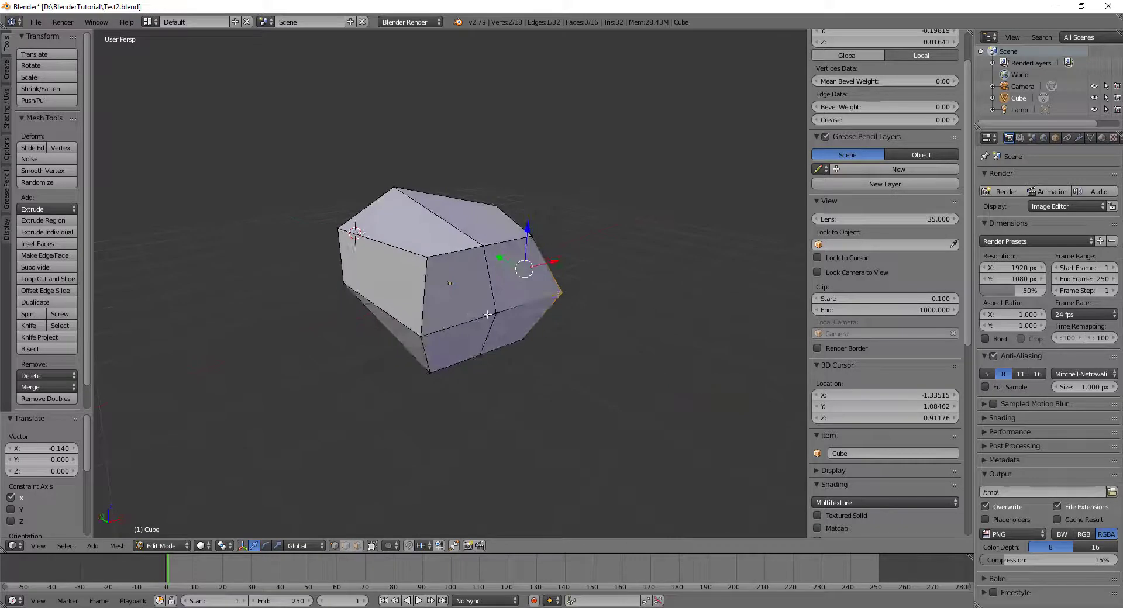
# Move a lower-edge vertex -0.295 along Y, then display the object's modifier properties.
pyautogui.rightClick(497, 314)
pyautogui.press('g')
pyautogui.press('y')
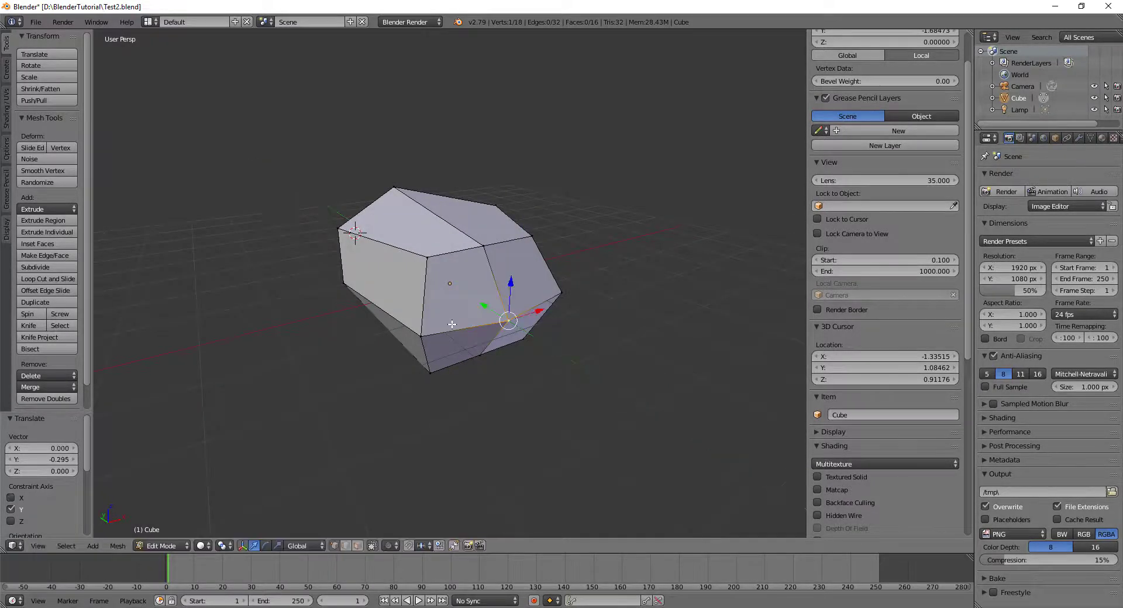
pyautogui.click(450, 330)
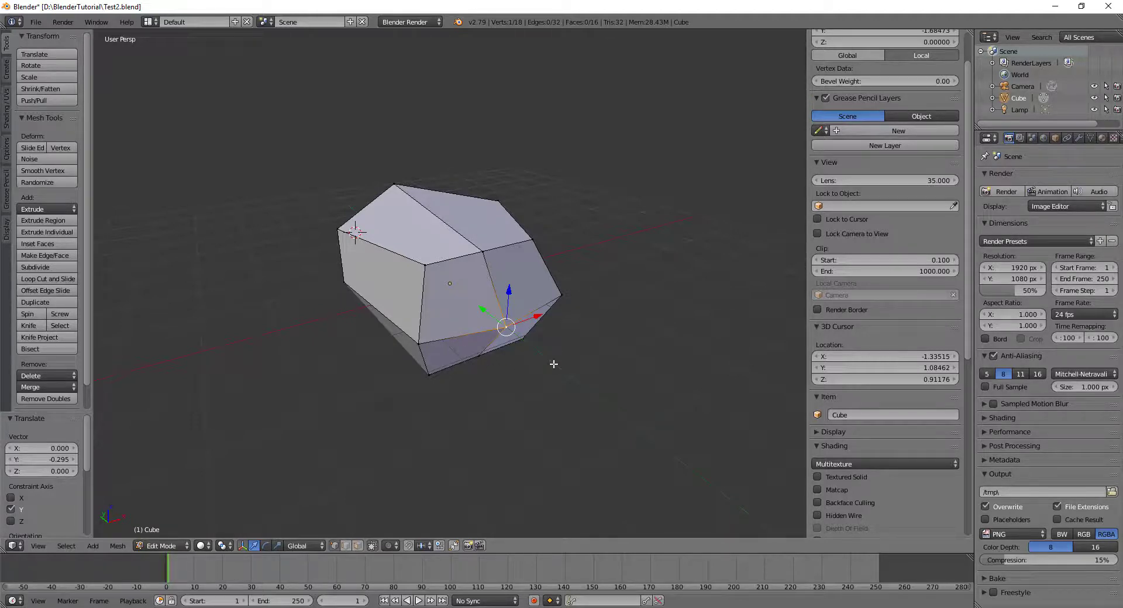
pyautogui.moveTo(554, 364)
pyautogui.mouseDown(button='middle')
pyautogui.moveTo(457, 353)
pyautogui.moveTo(594, 364)
pyautogui.mouseUp(button='middle')
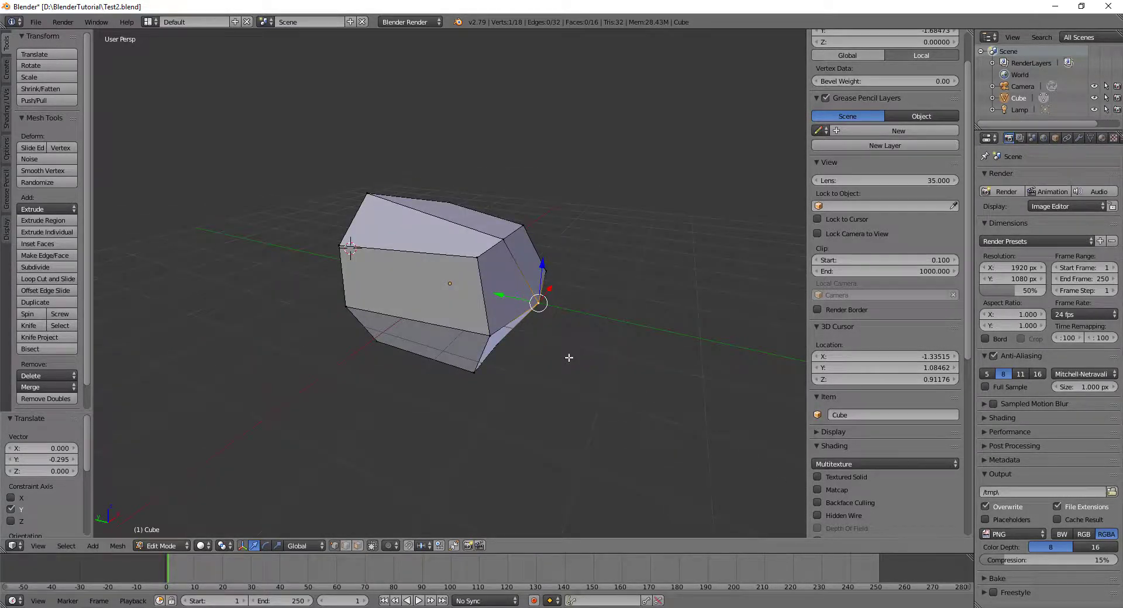
pyautogui.scroll(2, 449, 339)
pyautogui.moveTo(345, 319)
pyautogui.mouseDown(button='middle')
pyautogui.moveTo(618, 319)
pyautogui.moveTo(275, 328)
pyautogui.mouseUp(button='middle')
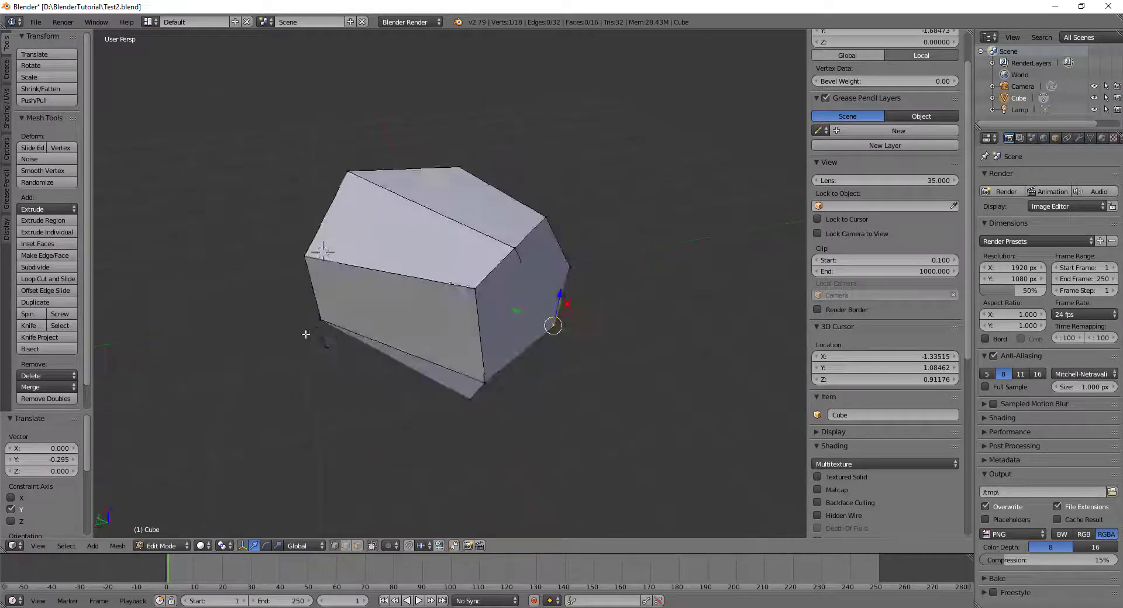
pyautogui.click(1079, 139)
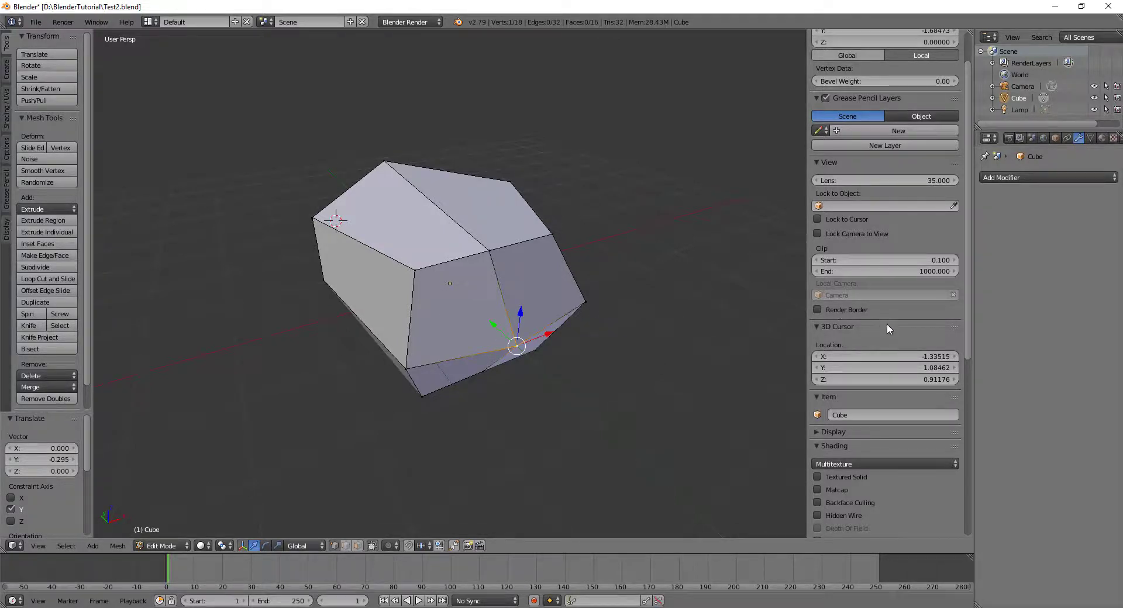
# Close the viewport's N side panel and open the Add Modifier dropdown.
pyautogui.moveTo(808, 93); pyautogui.dragTo(981, 92)
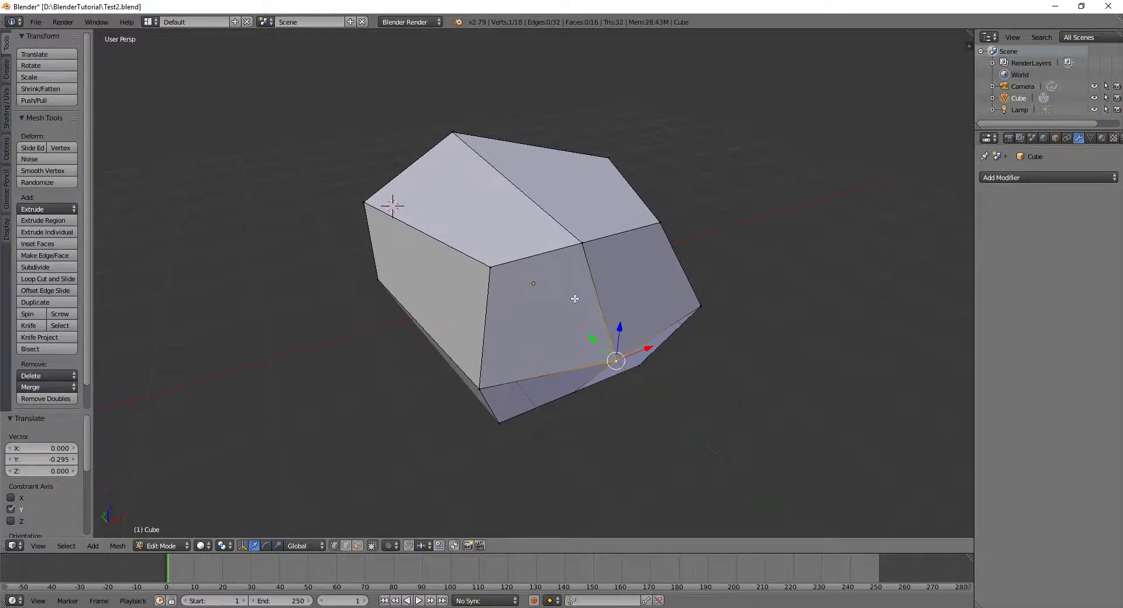
pyautogui.moveTo(586, 301); pyautogui.dragTo(633, 290, button='middle')
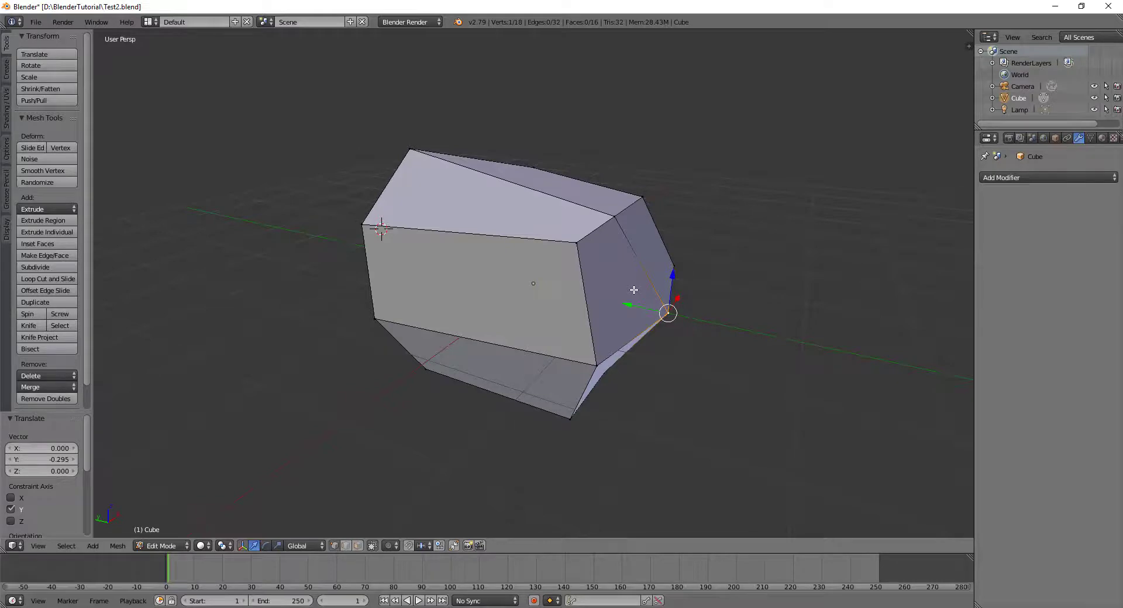
pyautogui.moveTo(633, 290)
pyautogui.mouseDown(button='middle')
pyautogui.moveTo(697, 238)
pyautogui.moveTo(774, 261)
pyautogui.moveTo(647, 321)
pyautogui.moveTo(431, 187)
pyautogui.moveTo(646, 291)
pyautogui.moveTo(885, 275)
pyautogui.moveTo(595, 284)
pyautogui.mouseUp(button='middle')
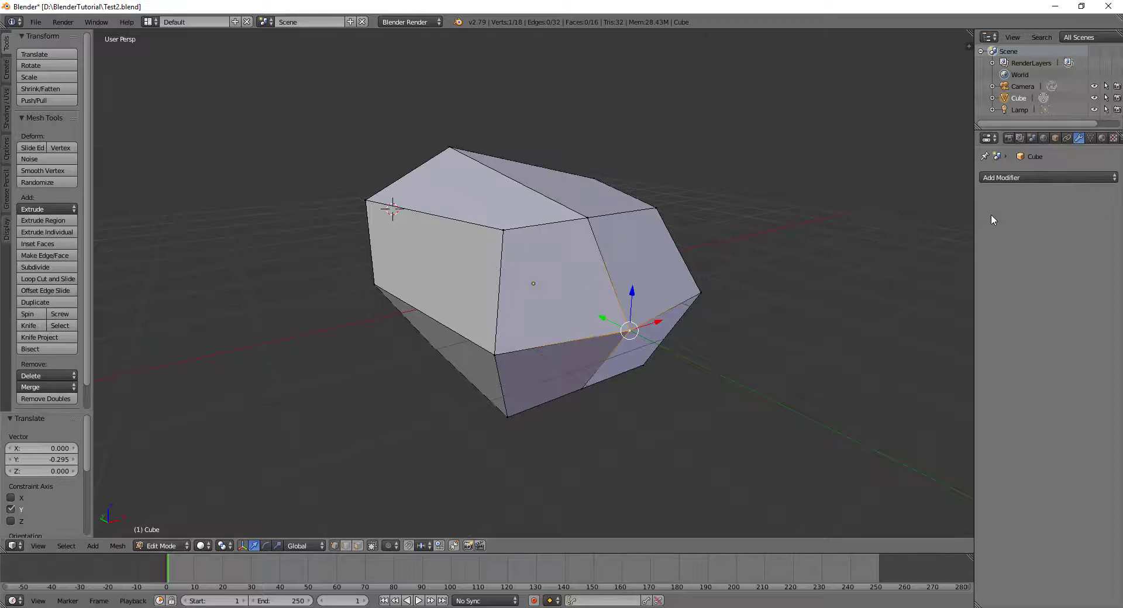
pyautogui.click(1033, 178)
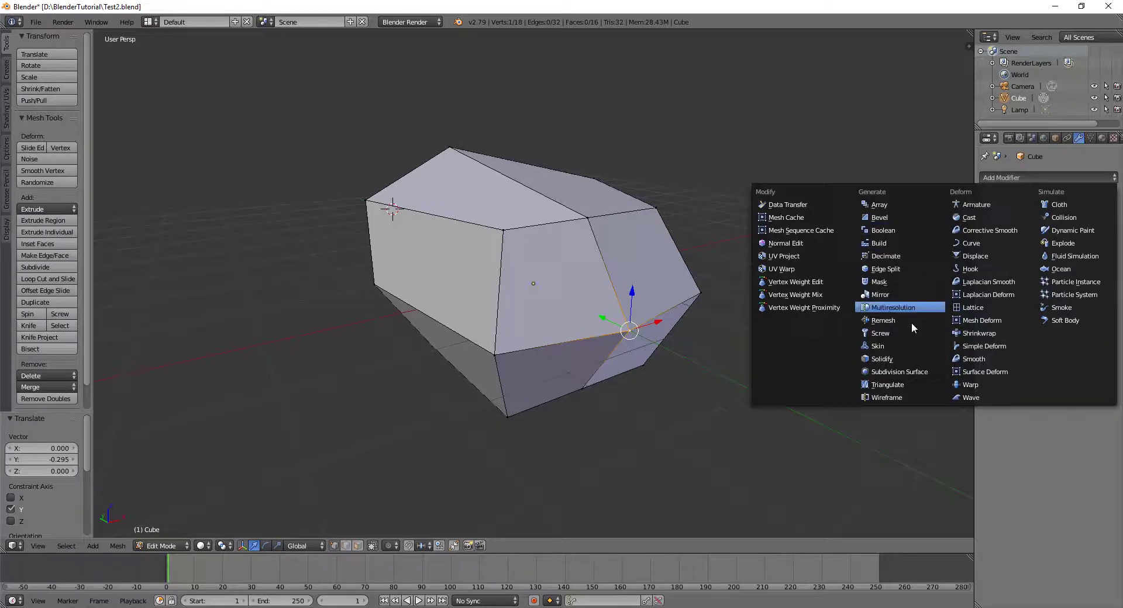
# Add a Catmull-Clark Subdivision Surface modifier (View 1, Render 2) and inspect it in Object Mode.
pyautogui.click(902, 373)
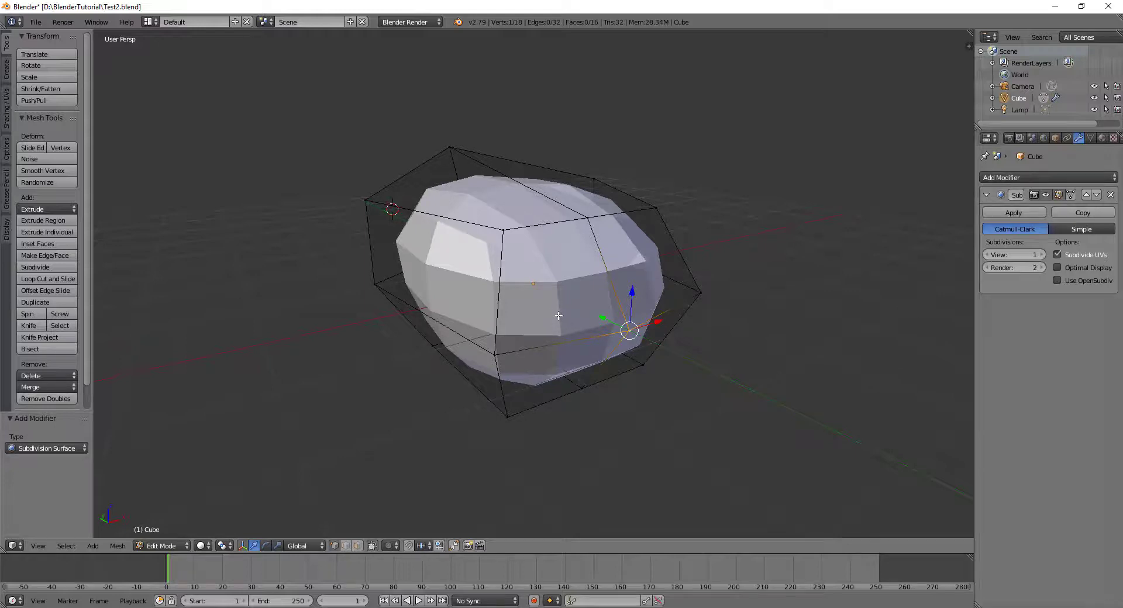
pyautogui.press('Tab')
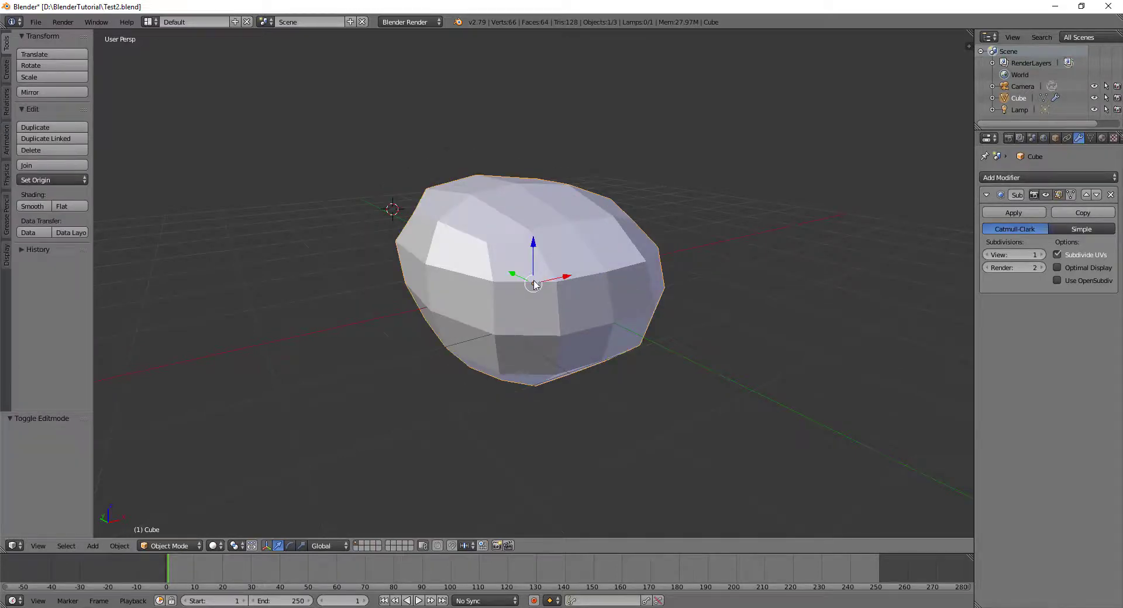
pyautogui.moveTo(534, 271)
pyautogui.mouseDown(button='middle')
pyautogui.moveTo(627, 240)
pyautogui.moveTo(767, 289)
pyautogui.moveTo(484, 271)
pyautogui.moveTo(440, 206)
pyautogui.moveTo(551, 328)
pyautogui.moveTo(519, 375)
pyautogui.moveTo(436, 316)
pyautogui.moveTo(384, 213)
pyautogui.moveTo(723, 275)
pyautogui.moveTo(492, 280)
pyautogui.moveTo(509, 287)
pyautogui.moveTo(757, 251)
pyautogui.moveTo(585, 292)
pyautogui.moveTo(488, 377)
pyautogui.moveTo(538, 308)
pyautogui.moveTo(534, 252)
pyautogui.mouseUp(button='middle')
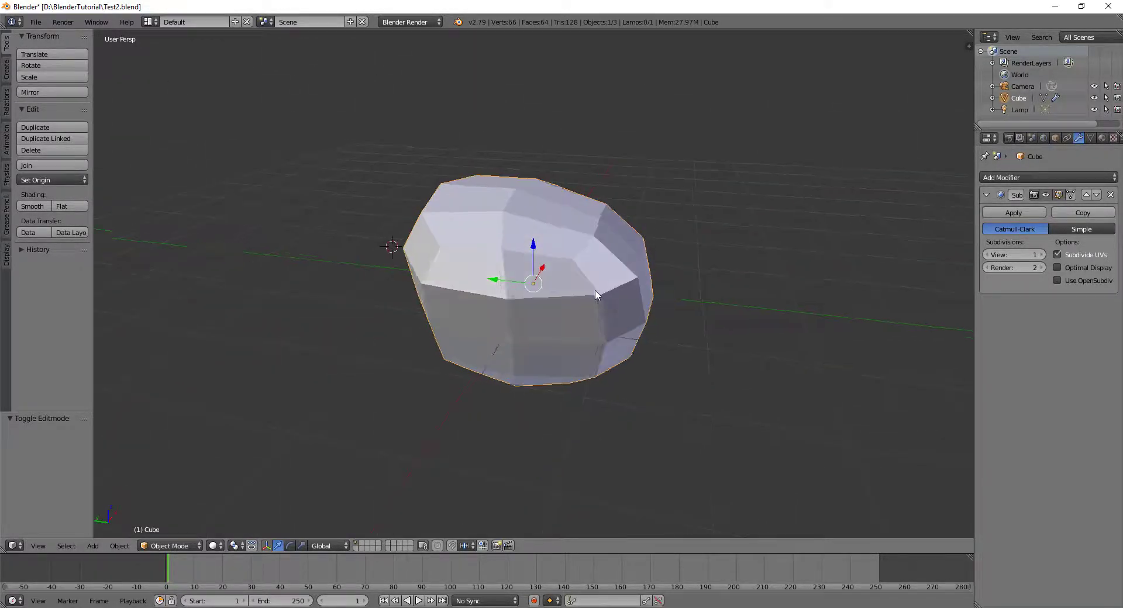
pyautogui.scroll(3, 595, 293)
pyautogui.moveTo(594, 293)
pyautogui.mouseDown(button='middle')
pyautogui.moveTo(552, 224)
pyautogui.moveTo(491, 340)
pyautogui.moveTo(453, 298)
pyautogui.moveTo(667, 208)
pyautogui.moveTo(733, 234)
pyautogui.moveTo(595, 268)
pyautogui.moveTo(481, 271)
pyautogui.moveTo(588, 293)
pyautogui.moveTo(591, 303)
pyautogui.mouseUp(button='middle')
pyautogui.scroll(-1, 481, 271)
pyautogui.scroll(-3, 492, 276)
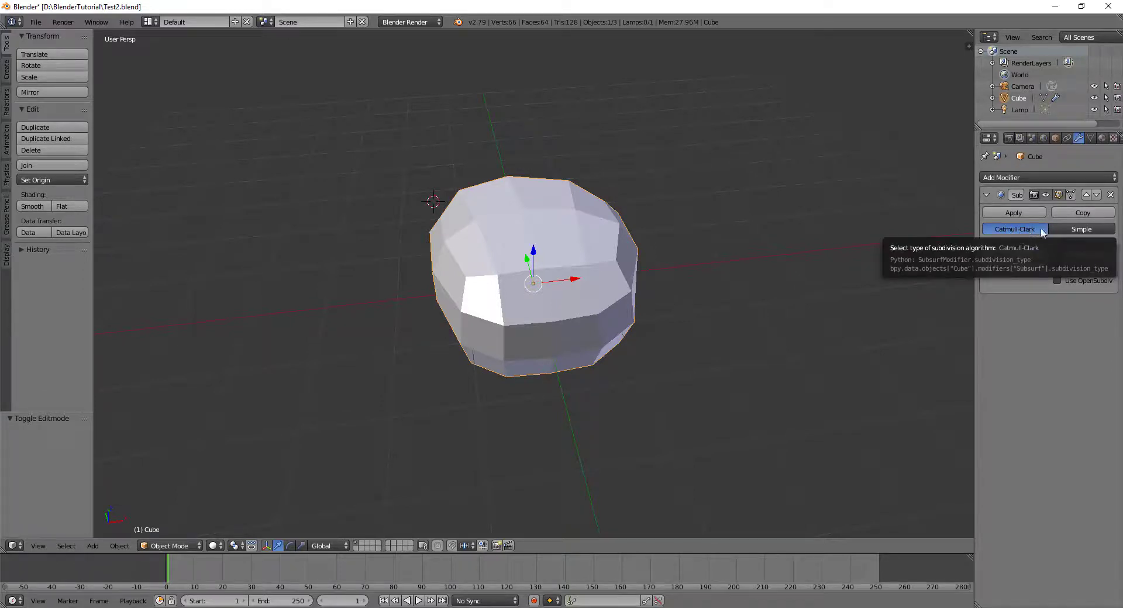
pyautogui.click(1068, 228)
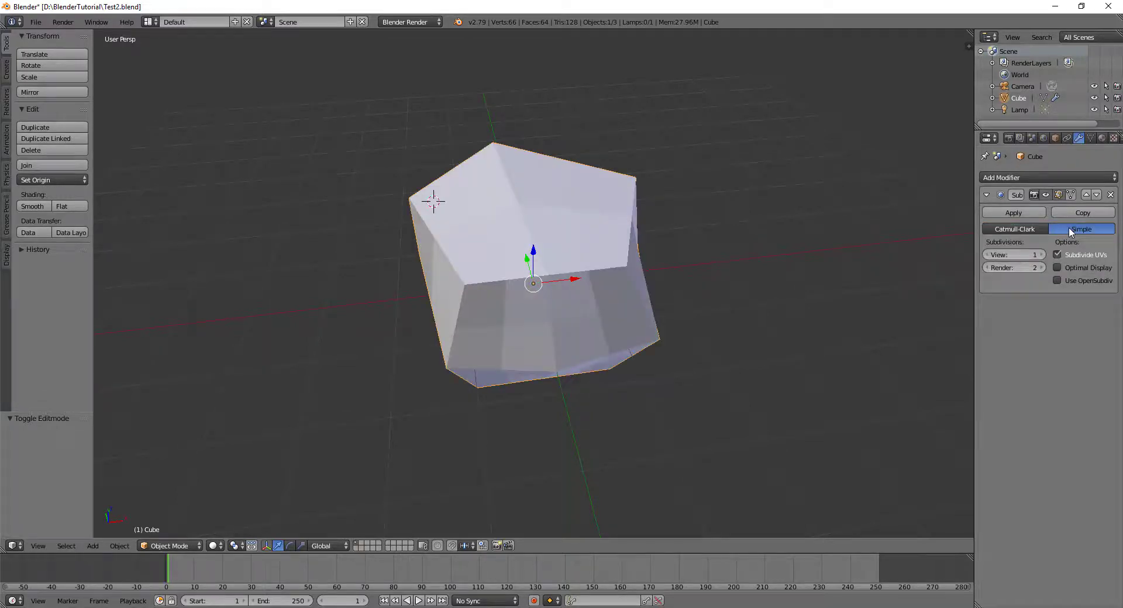
pyautogui.moveTo(524, 318)
pyautogui.mouseDown(button='middle')
pyautogui.moveTo(614, 258)
pyautogui.moveTo(609, 300)
pyautogui.moveTo(525, 322)
pyautogui.moveTo(504, 384)
pyautogui.moveTo(494, 303)
pyautogui.moveTo(649, 296)
pyautogui.moveTo(708, 269)
pyautogui.moveTo(848, 281)
pyautogui.moveTo(566, 331)
pyautogui.moveTo(516, 293)
pyautogui.moveTo(532, 296)
pyautogui.mouseUp(button='middle')
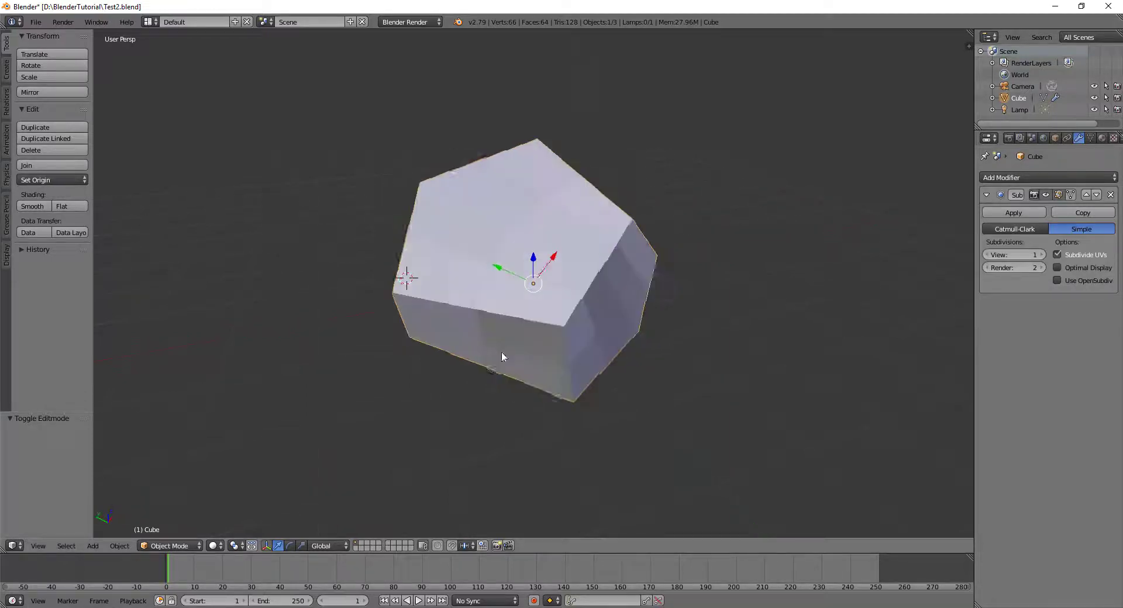
pyautogui.moveTo(404, 310); pyautogui.dragTo(376, 377, button='middle')
pyautogui.scroll(4, 497, 323)
pyautogui.moveTo(498, 323); pyautogui.dragTo(643, 328, button='middle')
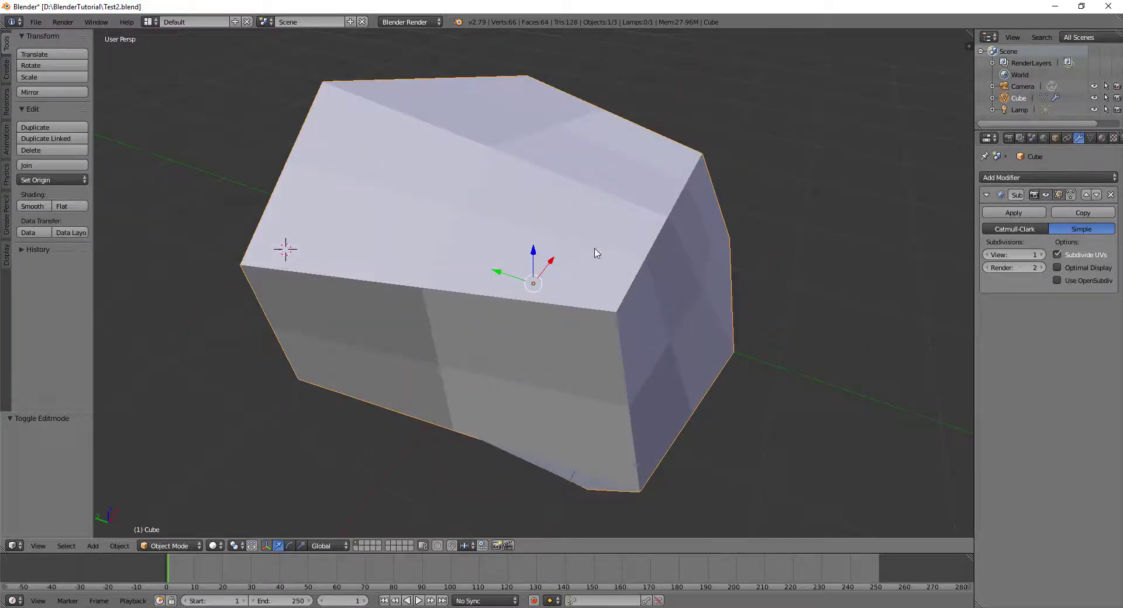
pyautogui.moveTo(676, 268)
pyautogui.mouseDown(button='middle')
pyautogui.moveTo(619, 359)
pyautogui.moveTo(728, 322)
pyautogui.moveTo(571, 310)
pyautogui.moveTo(598, 351)
pyautogui.moveTo(716, 340)
pyautogui.moveTo(777, 316)
pyautogui.moveTo(670, 299)
pyautogui.moveTo(614, 318)
pyautogui.moveTo(702, 310)
pyautogui.mouseUp(button='middle')
pyautogui.click(1015, 229)
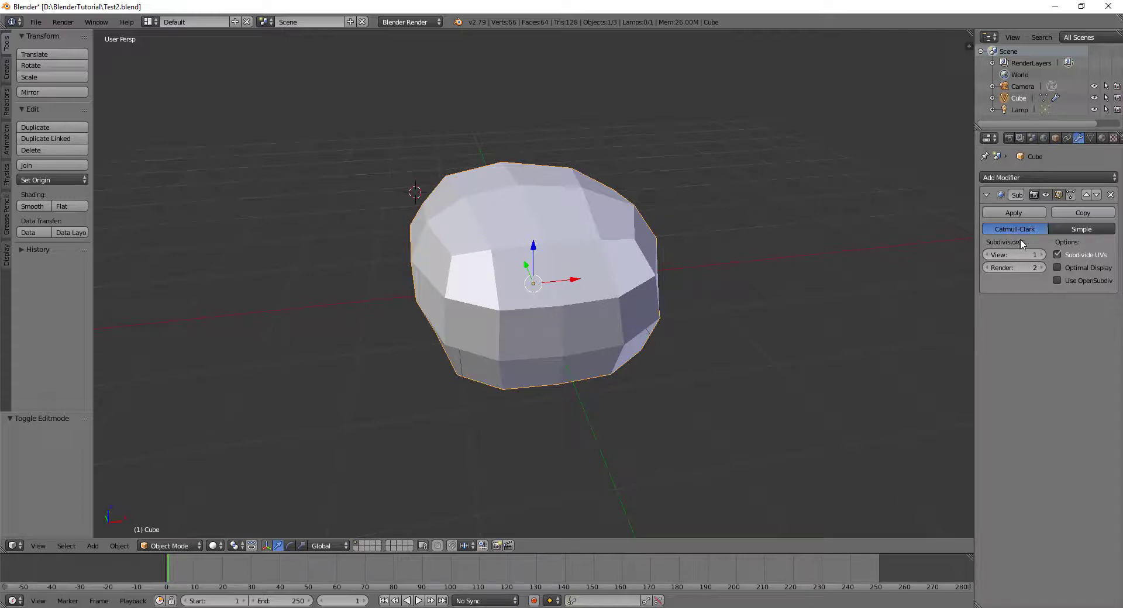
pyautogui.moveTo(585, 293); pyautogui.dragTo(682, 281, button='middle')
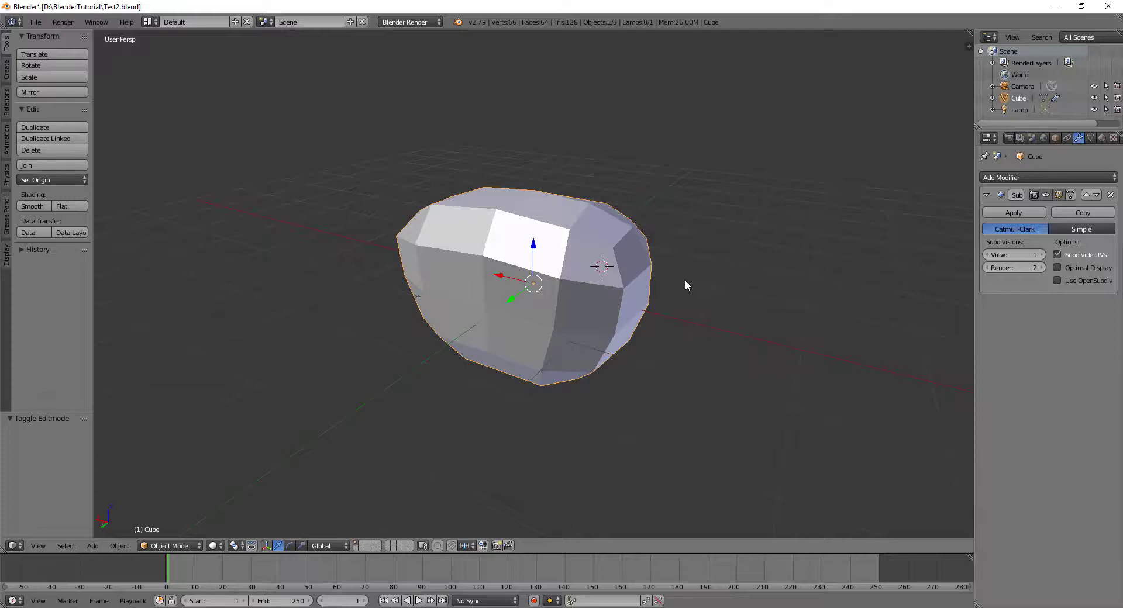
pyautogui.moveTo(676, 270)
pyautogui.mouseDown(button='middle')
pyautogui.moveTo(522, 323)
pyautogui.moveTo(755, 316)
pyautogui.mouseUp(button='middle')
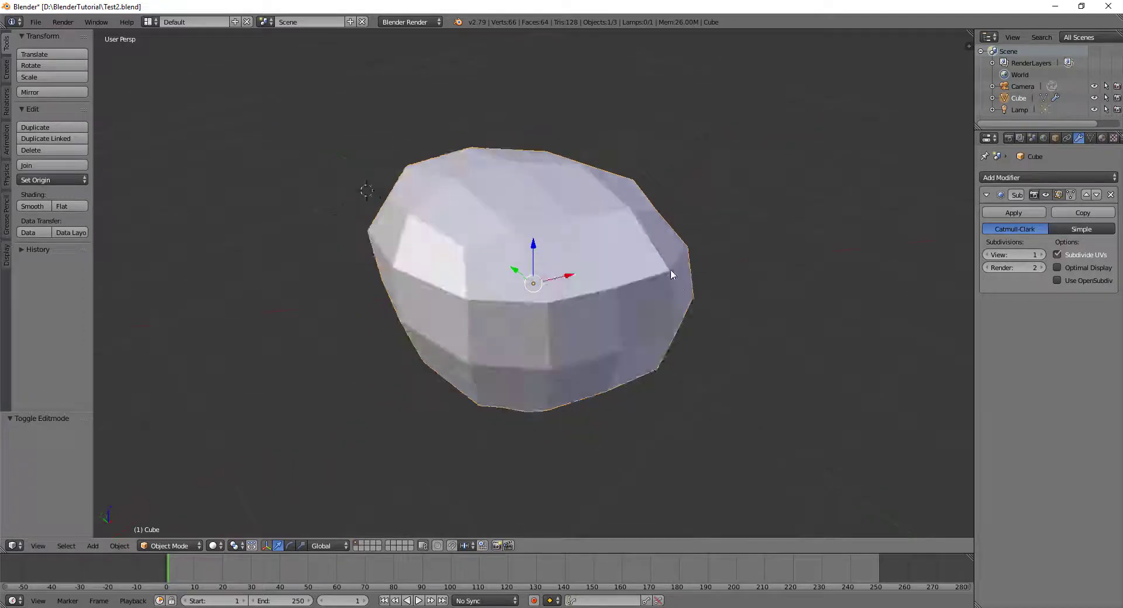
pyautogui.moveTo(671, 270); pyautogui.dragTo(692, 285, button='middle')
pyautogui.scroll(-4, 699, 278)
pyautogui.scroll(3, 628, 298)
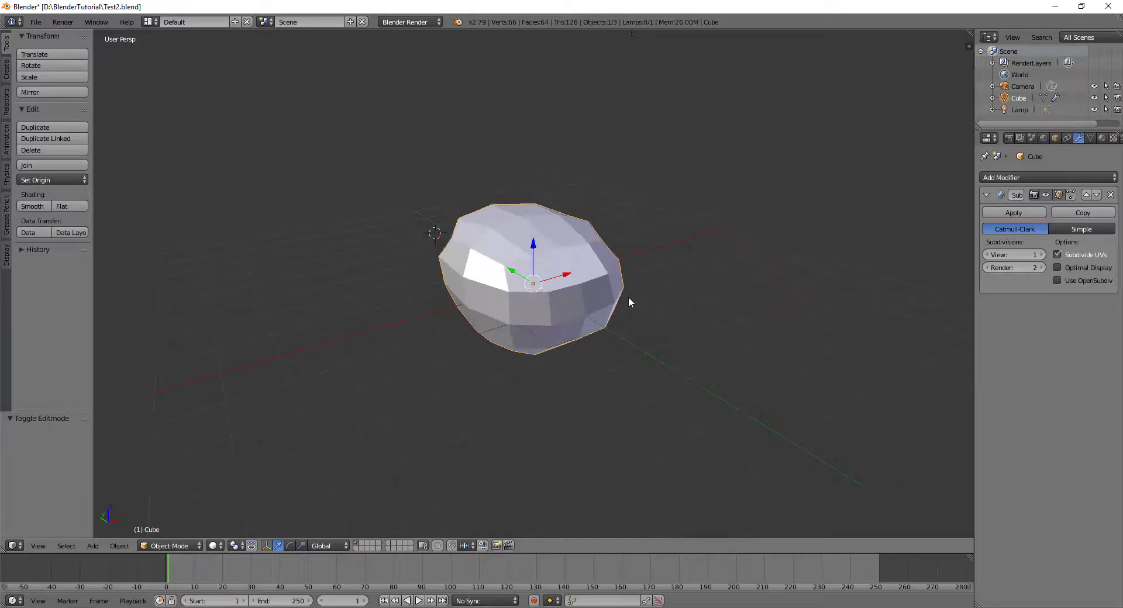
pyautogui.moveTo(628, 299)
pyautogui.mouseDown(button='middle')
pyautogui.moveTo(656, 303)
pyautogui.moveTo(527, 394)
pyautogui.moveTo(448, 307)
pyautogui.mouseUp(button='middle')
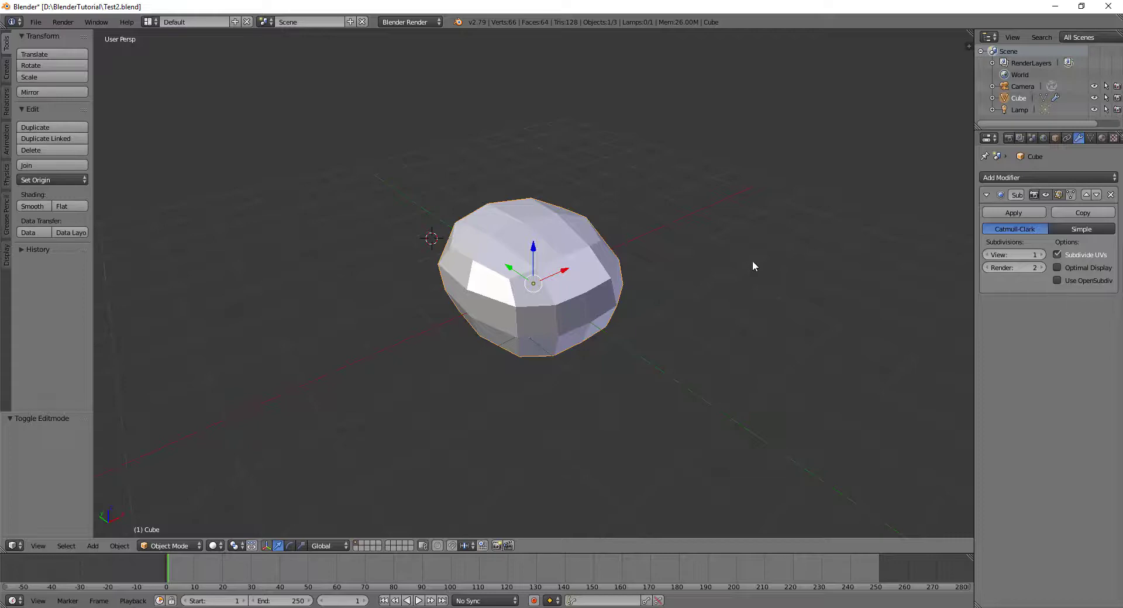
pyautogui.press('KP_0')
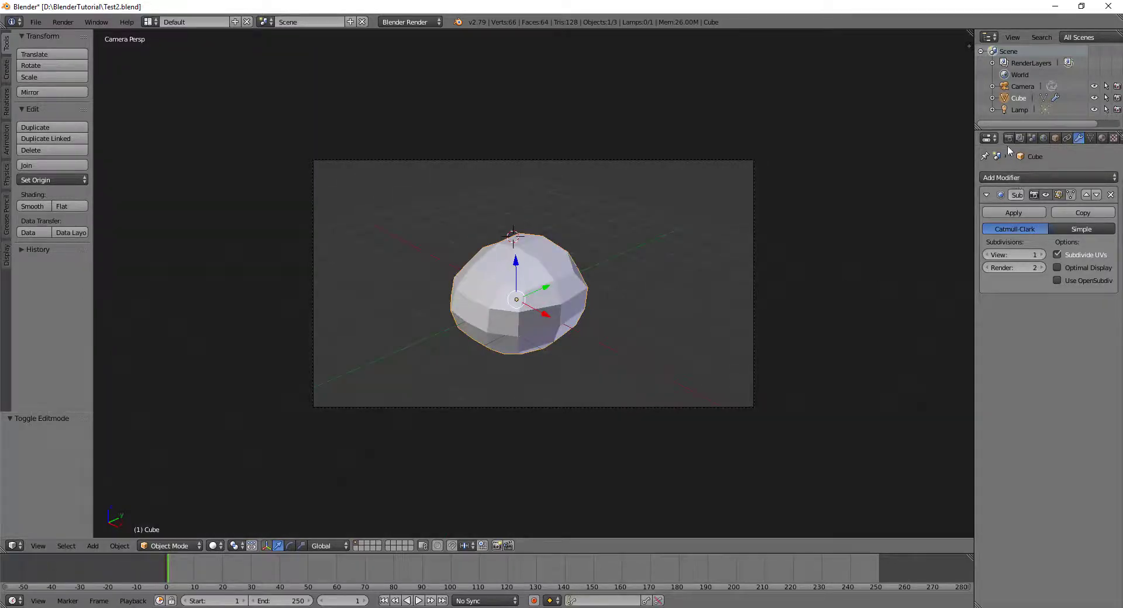
pyautogui.click(1008, 138)
pyautogui.click(1003, 191)
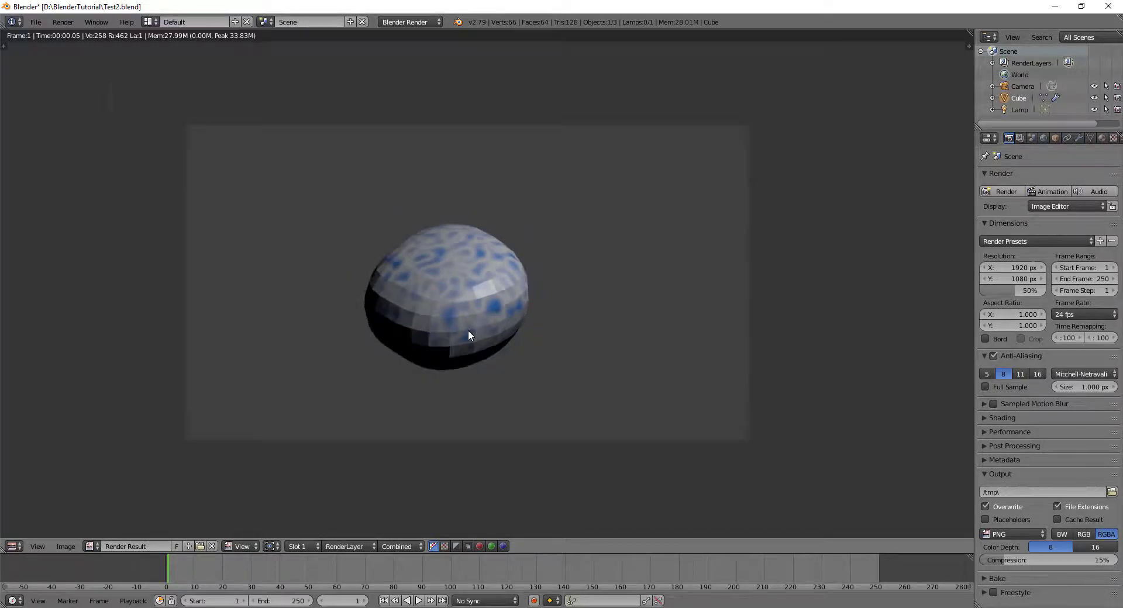
pyautogui.click(20, 546)
pyautogui.click(24, 531)
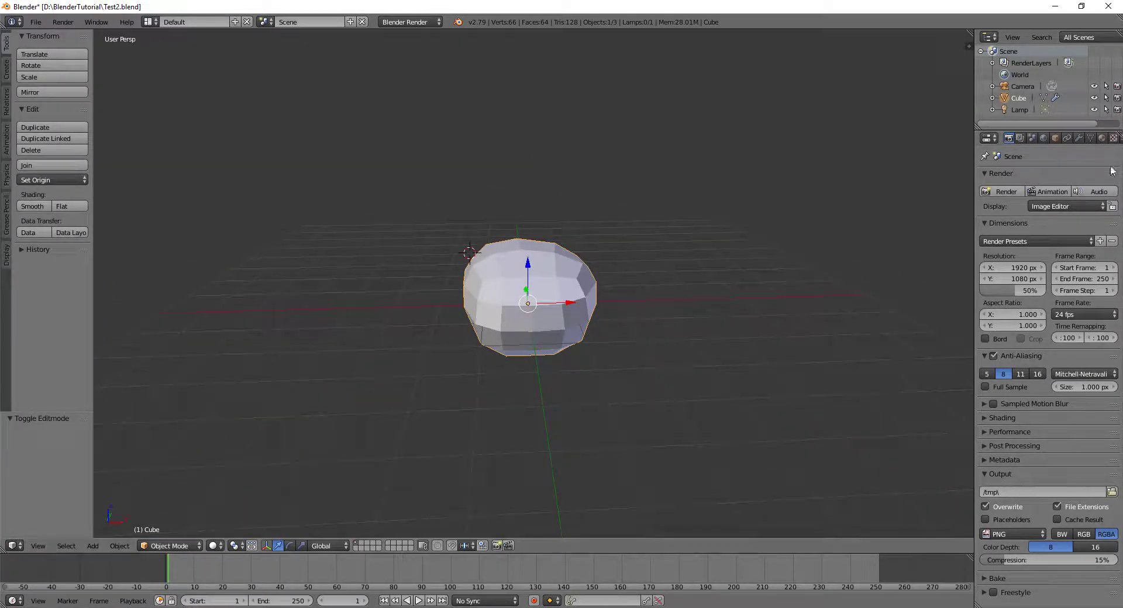
pyautogui.click(1078, 138)
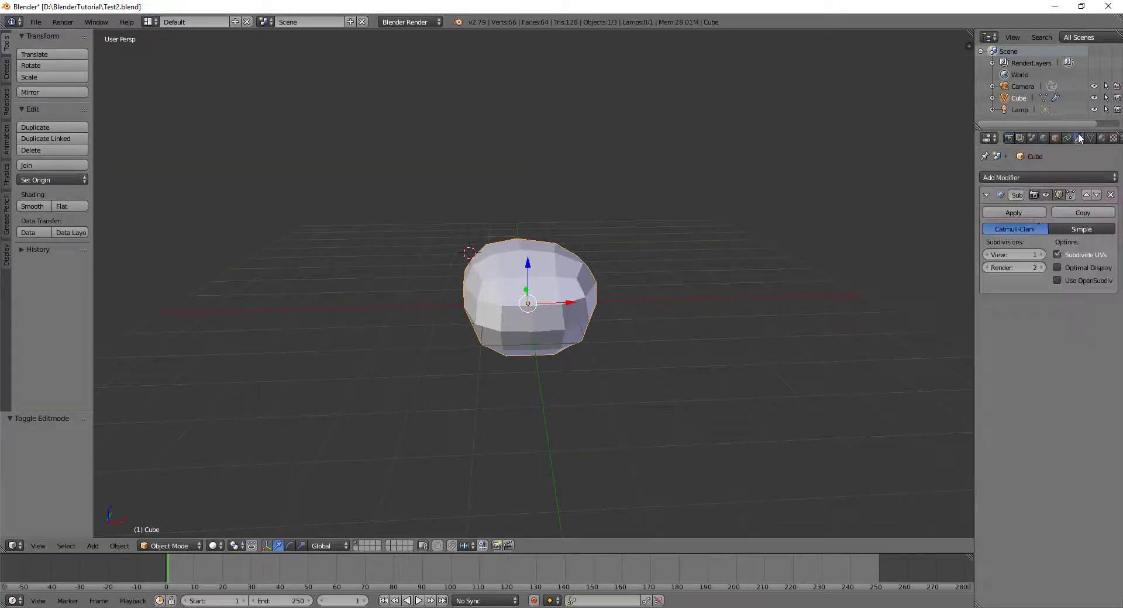
# Set the Subdivision Surface View level to 2 after comparing it against level 1.
pyautogui.click(1040, 256)
pyautogui.moveTo(489, 370)
pyautogui.mouseDown(button='middle')
pyautogui.moveTo(538, 370)
pyautogui.moveTo(519, 351)
pyautogui.moveTo(682, 380)
pyautogui.moveTo(501, 418)
pyautogui.moveTo(576, 377)
pyautogui.moveTo(538, 386)
pyautogui.mouseUp(button='middle')
pyautogui.scroll(3, 541, 423)
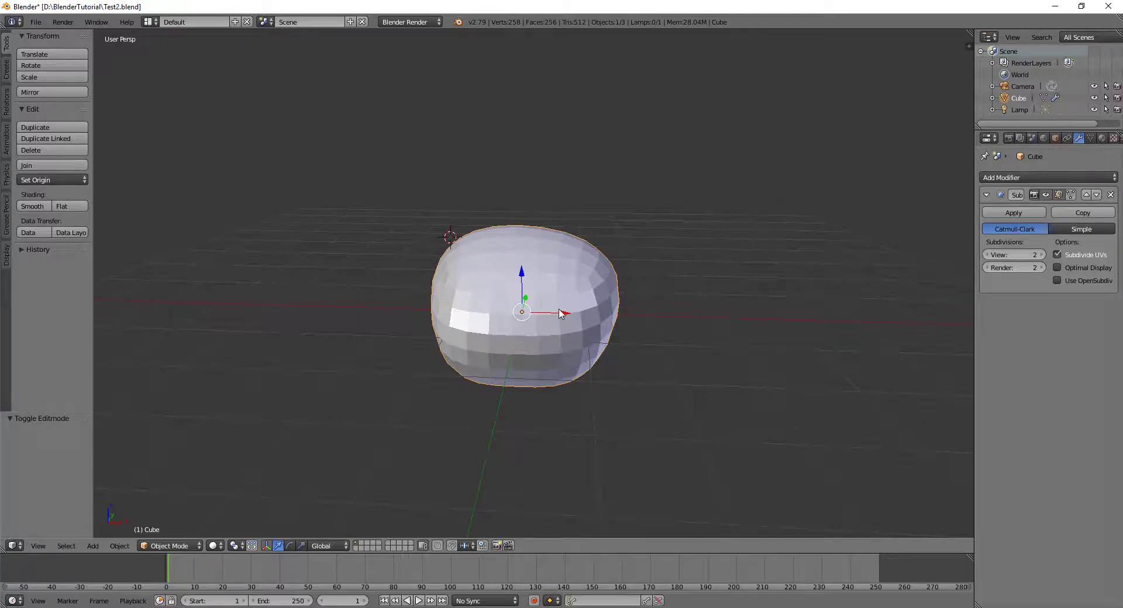
pyautogui.moveTo(492, 287)
pyautogui.mouseDown(button='middle')
pyautogui.moveTo(591, 286)
pyautogui.moveTo(539, 102)
pyautogui.mouseUp(button='middle')
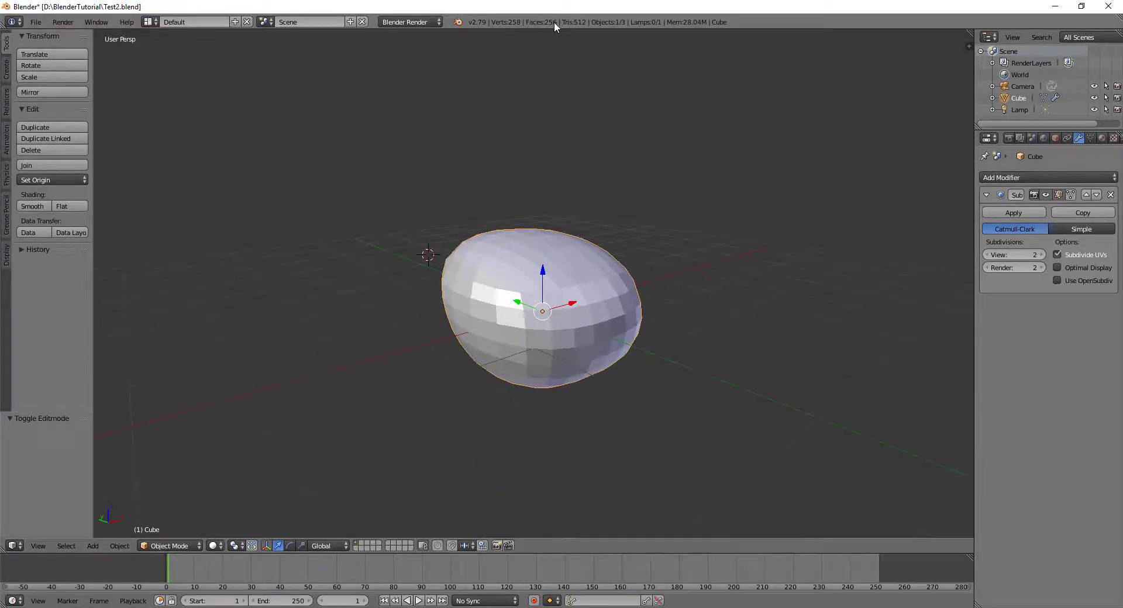
pyautogui.click(986, 255)
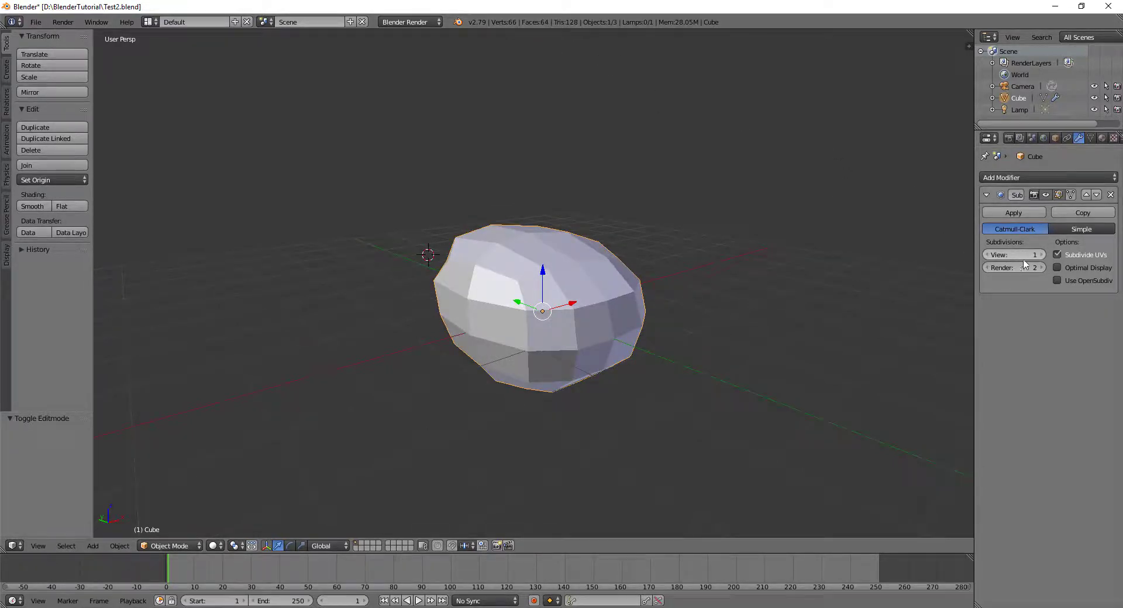
pyautogui.click(1042, 255)
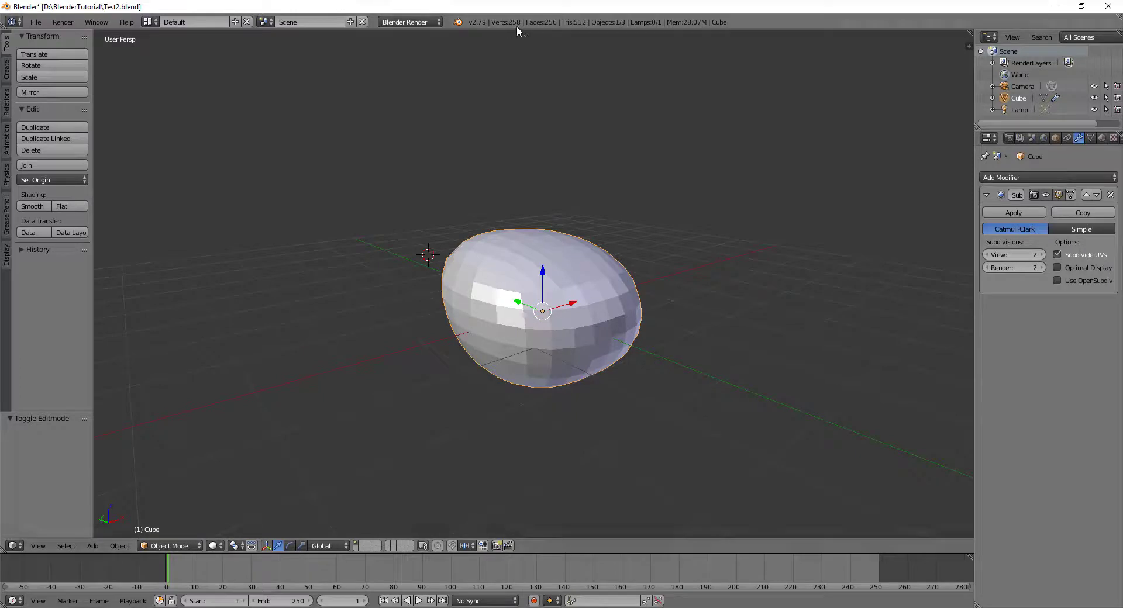
pyautogui.moveTo(581, 311)
pyautogui.mouseDown(button='middle')
pyautogui.moveTo(744, 252)
pyautogui.moveTo(657, 338)
pyautogui.moveTo(539, 329)
pyautogui.mouseUp(button='middle')
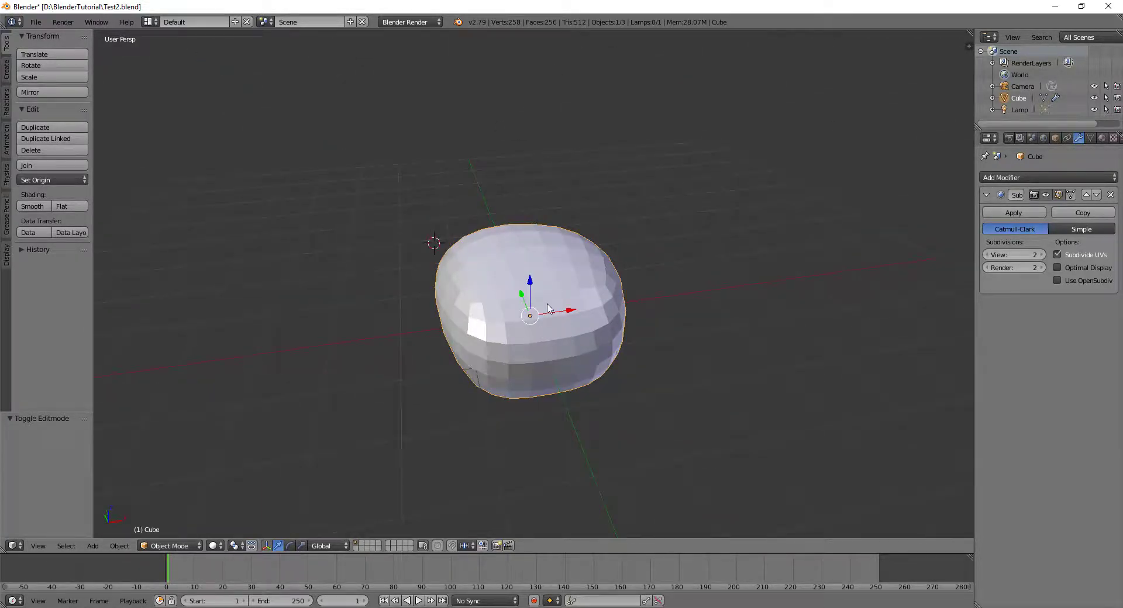
pyautogui.moveTo(566, 315)
pyautogui.mouseDown(button='middle')
pyautogui.moveTo(647, 234)
pyautogui.moveTo(709, 238)
pyautogui.moveTo(542, 326)
pyautogui.moveTo(419, 267)
pyautogui.moveTo(311, 259)
pyautogui.moveTo(561, 310)
pyautogui.mouseUp(button='middle')
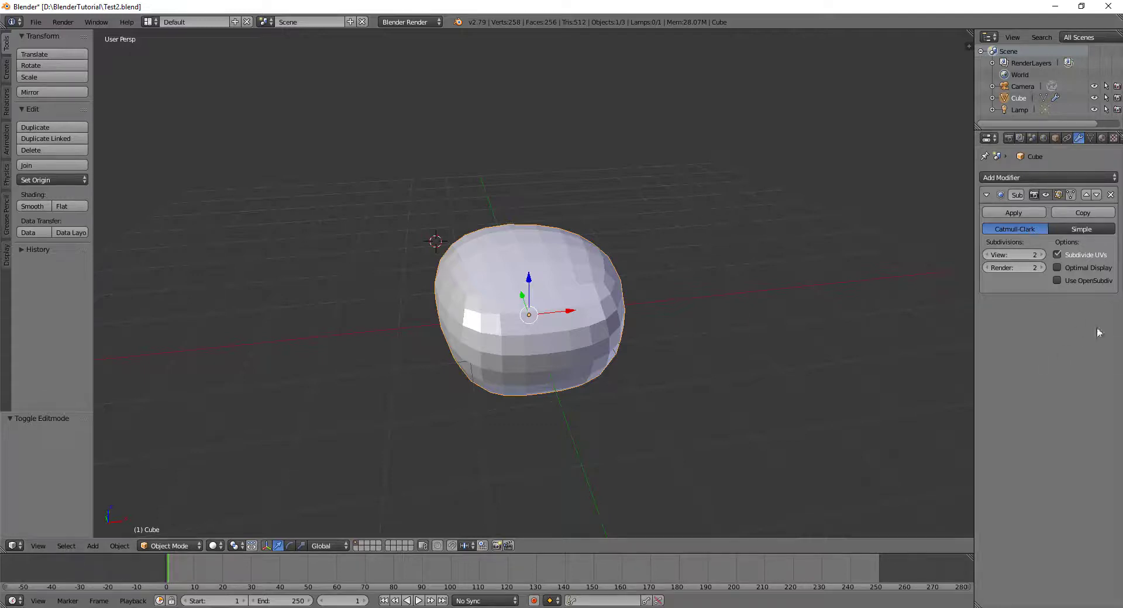
pyautogui.moveTo(514, 383)
pyautogui.mouseDown(button='middle')
pyautogui.moveTo(418, 332)
pyautogui.moveTo(534, 312)
pyautogui.moveTo(516, 359)
pyautogui.mouseUp(button='middle')
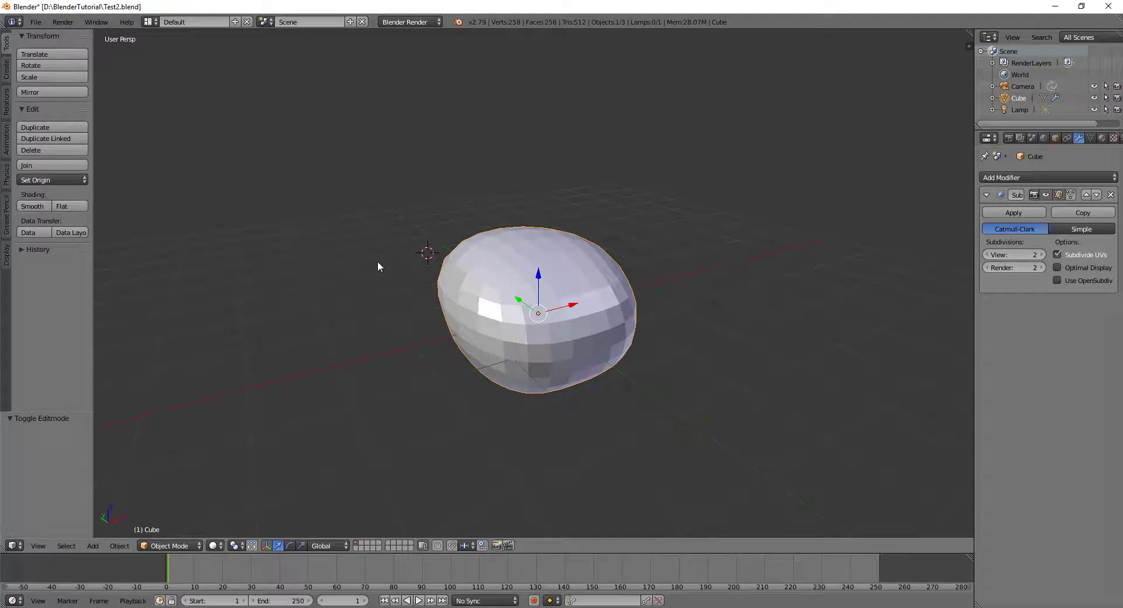
# Apply smooth shading and raise the viewport subdivision level from 2 up to 6.
pyautogui.click(35, 207)
pyautogui.moveTo(318, 312)
pyautogui.mouseDown(button='middle')
pyautogui.moveTo(517, 269)
pyautogui.moveTo(587, 368)
pyautogui.moveTo(650, 371)
pyautogui.moveTo(423, 359)
pyautogui.moveTo(636, 306)
pyautogui.mouseUp(button='middle')
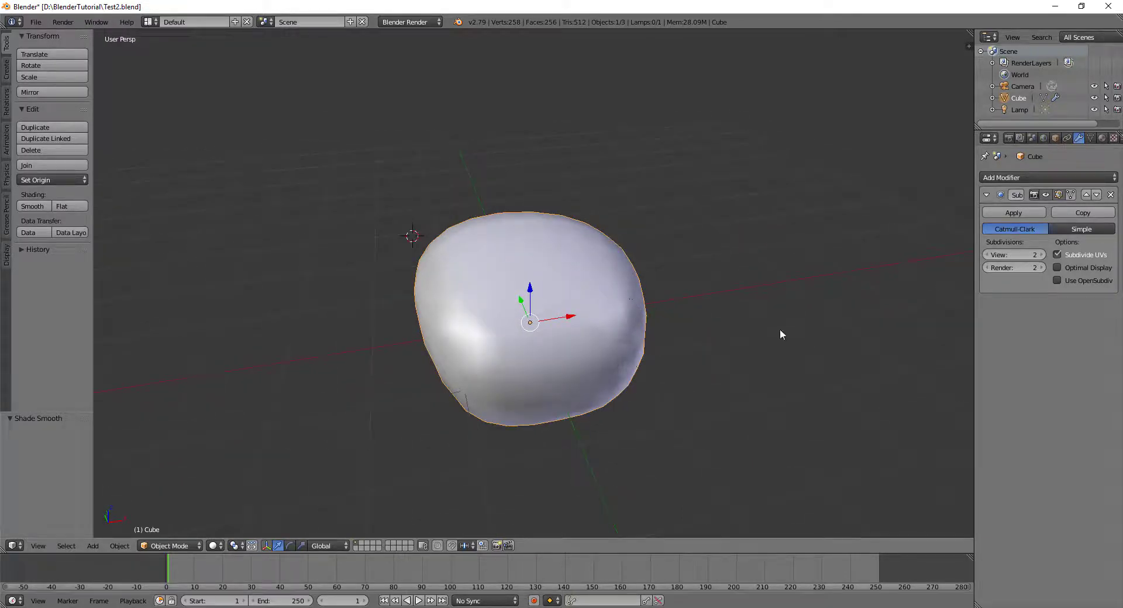
pyautogui.click(1040, 255)
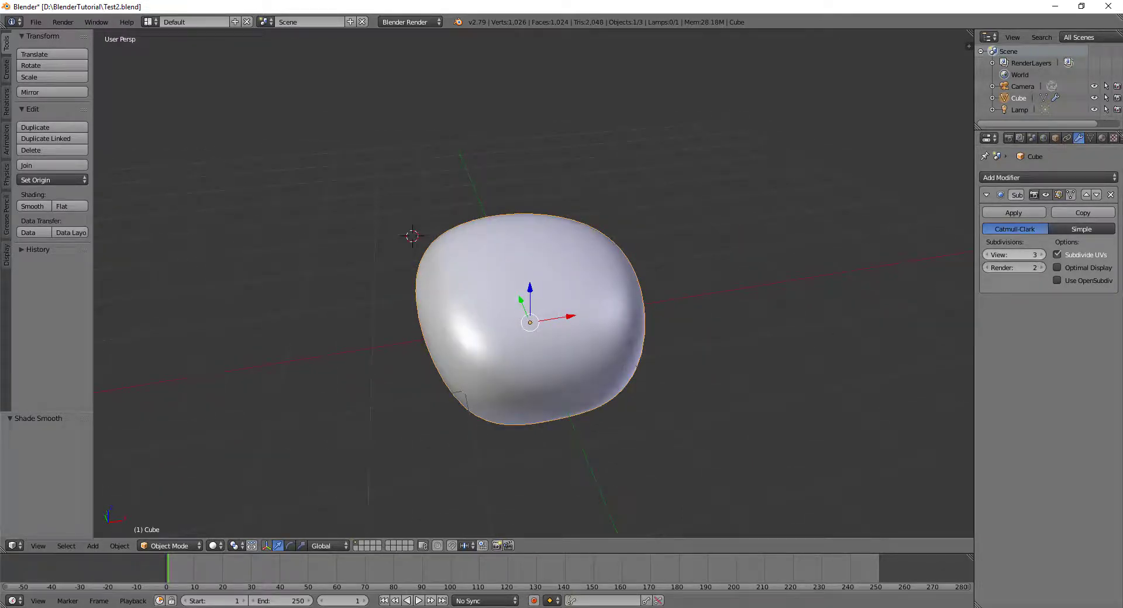
pyautogui.click(1040, 255)
pyautogui.moveTo(572, 327)
pyautogui.mouseDown(button='middle')
pyautogui.moveTo(634, 265)
pyautogui.moveTo(697, 328)
pyautogui.moveTo(487, 381)
pyautogui.moveTo(431, 345)
pyautogui.moveTo(500, 331)
pyautogui.moveTo(665, 348)
pyautogui.moveTo(865, 327)
pyautogui.mouseUp(button='middle')
pyautogui.click(1040, 255)
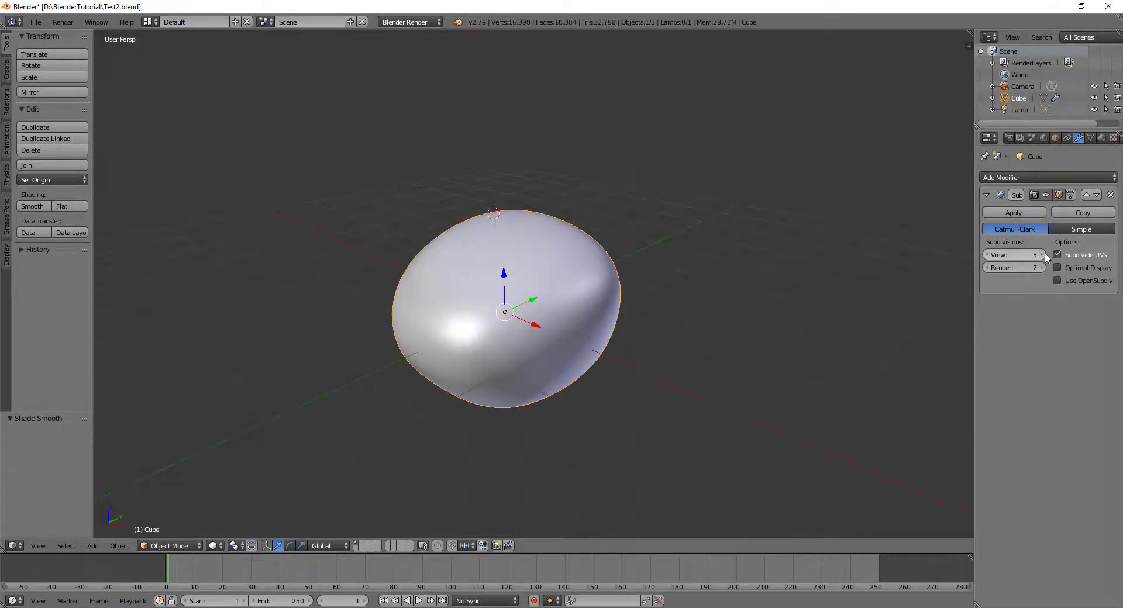
pyautogui.click(1041, 255)
pyautogui.moveTo(569, 333)
pyautogui.mouseDown(button='middle')
pyautogui.moveTo(608, 308)
pyautogui.moveTo(647, 341)
pyautogui.moveTo(467, 345)
pyautogui.moveTo(509, 338)
pyautogui.mouseUp(button='middle')
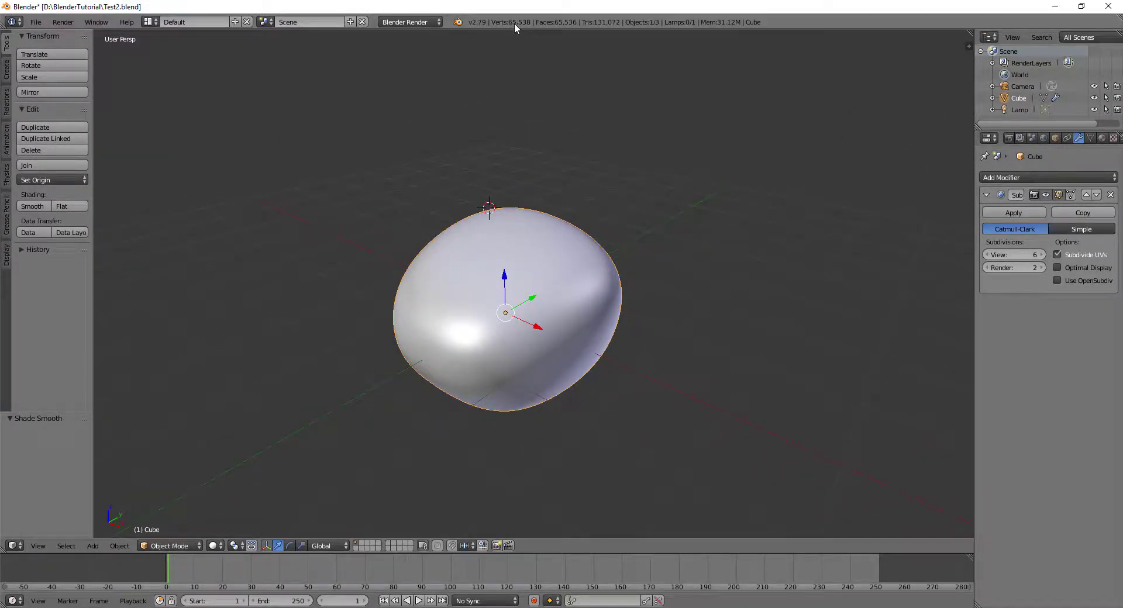
pyautogui.moveTo(526, 304)
pyautogui.mouseDown(button='middle')
pyautogui.moveTo(675, 314)
pyautogui.moveTo(609, 181)
pyautogui.moveTo(609, 318)
pyautogui.moveTo(732, 236)
pyautogui.moveTo(744, 176)
pyautogui.moveTo(735, 159)
pyautogui.moveTo(611, 322)
pyautogui.moveTo(566, 271)
pyautogui.moveTo(594, 251)
pyautogui.moveTo(403, 251)
pyautogui.moveTo(619, 259)
pyautogui.mouseUp(button='middle')
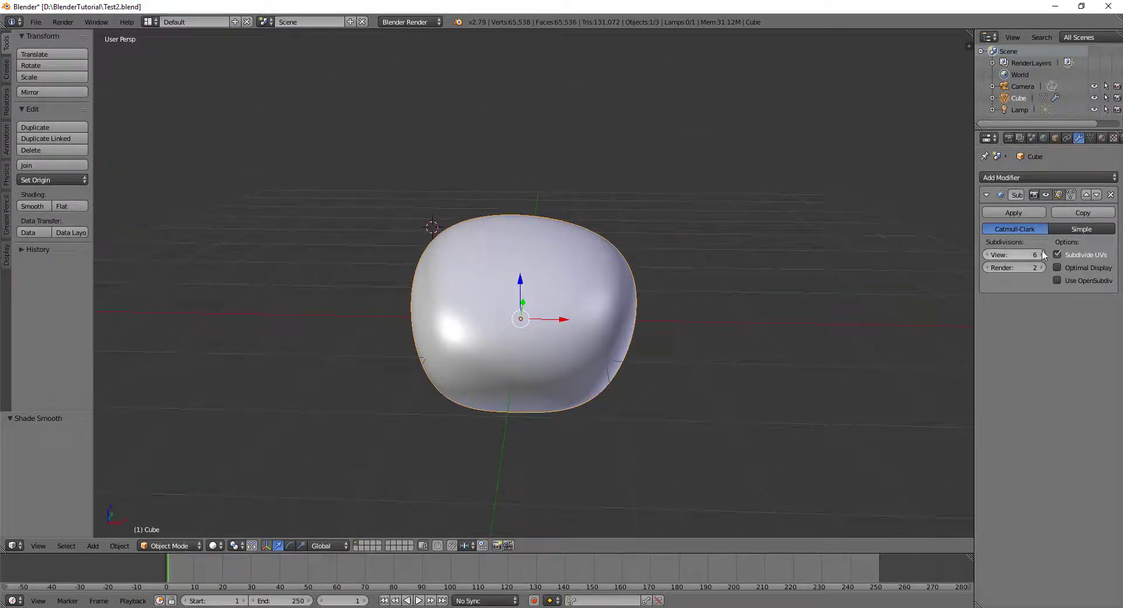
pyautogui.moveTo(559, 319)
pyautogui.mouseDown(button='middle')
pyautogui.moveTo(620, 284)
pyautogui.moveTo(545, 309)
pyautogui.moveTo(561, 304)
pyautogui.moveTo(570, 333)
pyautogui.moveTo(748, 250)
pyautogui.moveTo(607, 370)
pyautogui.moveTo(454, 371)
pyautogui.moveTo(416, 326)
pyautogui.moveTo(553, 348)
pyautogui.moveTo(597, 370)
pyautogui.moveTo(563, 393)
pyautogui.moveTo(517, 371)
pyautogui.moveTo(740, 320)
pyautogui.moveTo(696, 271)
pyautogui.moveTo(431, 401)
pyautogui.moveTo(476, 348)
pyautogui.moveTo(546, 345)
pyautogui.mouseUp(button='middle')
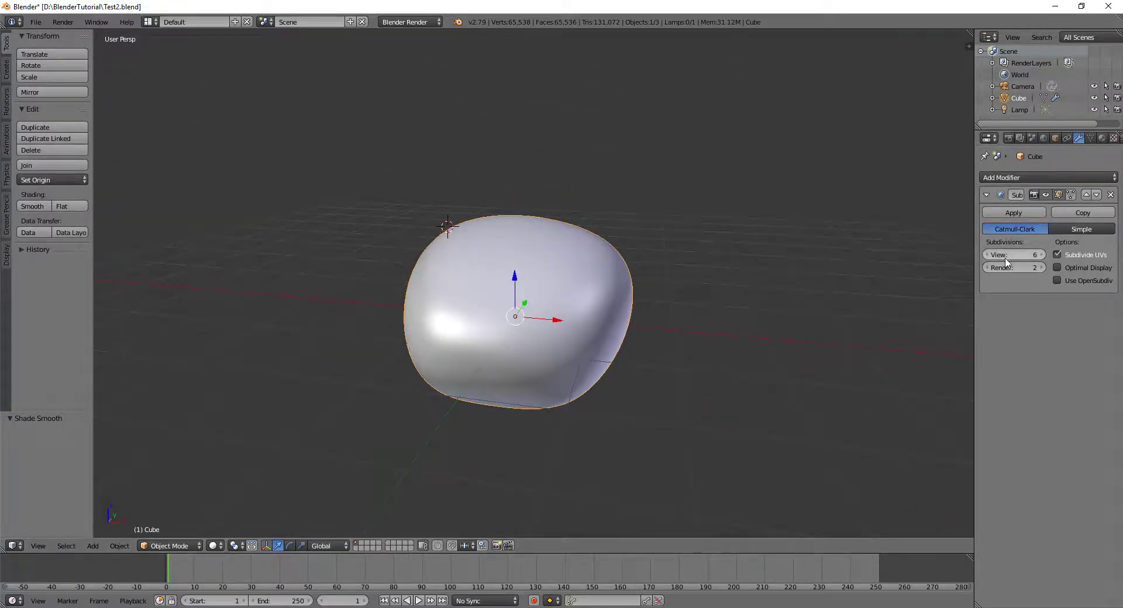
# Lower the viewport subdivision level from 6 down to 1, comparing the results.
pyautogui.click(987, 255)
pyautogui.click(988, 255)
pyautogui.click(987, 255)
pyautogui.click(987, 255)
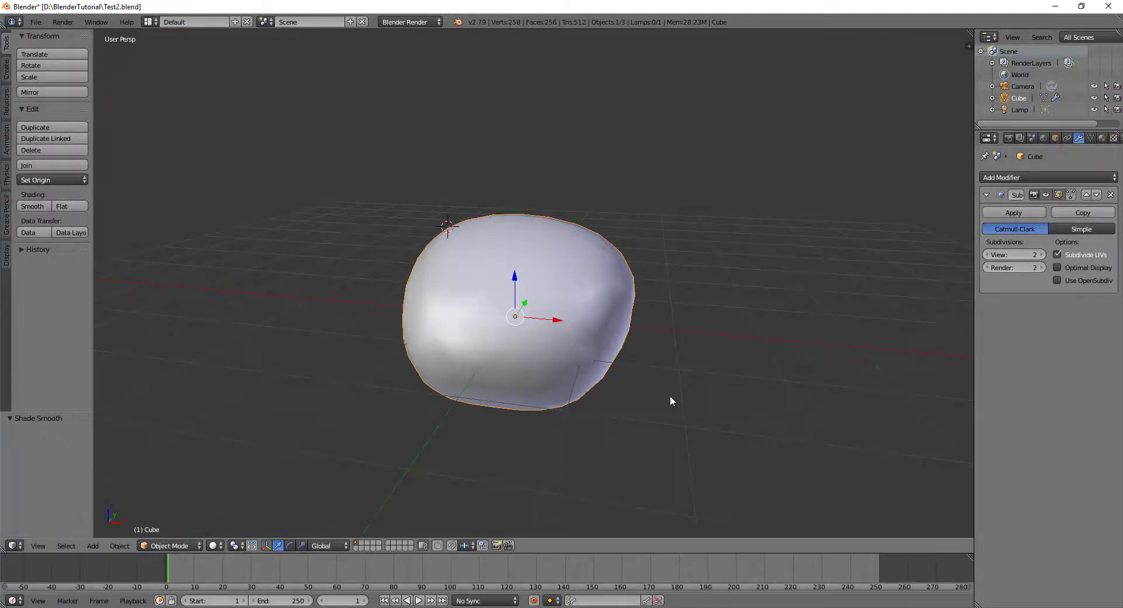
pyautogui.moveTo(669, 396)
pyautogui.mouseDown(button='middle')
pyautogui.moveTo(467, 364)
pyautogui.moveTo(646, 363)
pyautogui.moveTo(724, 296)
pyautogui.moveTo(413, 407)
pyautogui.mouseUp(button='middle')
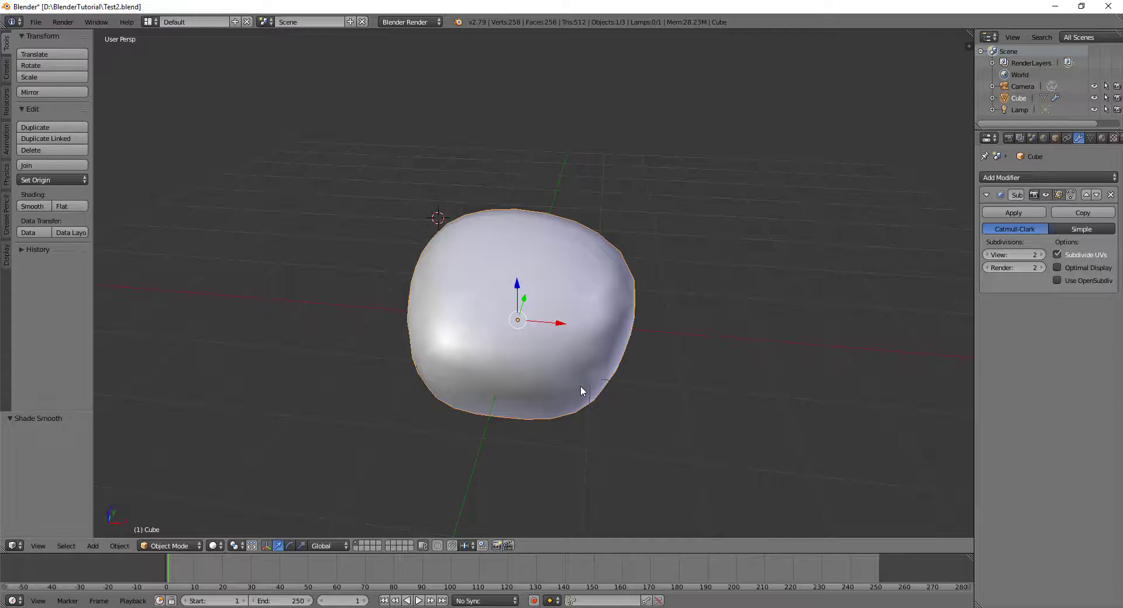
pyautogui.moveTo(619, 386)
pyautogui.mouseDown(button='middle')
pyautogui.moveTo(611, 304)
pyautogui.moveTo(624, 320)
pyautogui.moveTo(614, 364)
pyautogui.moveTo(692, 363)
pyautogui.mouseUp(button='middle')
pyautogui.click(986, 255)
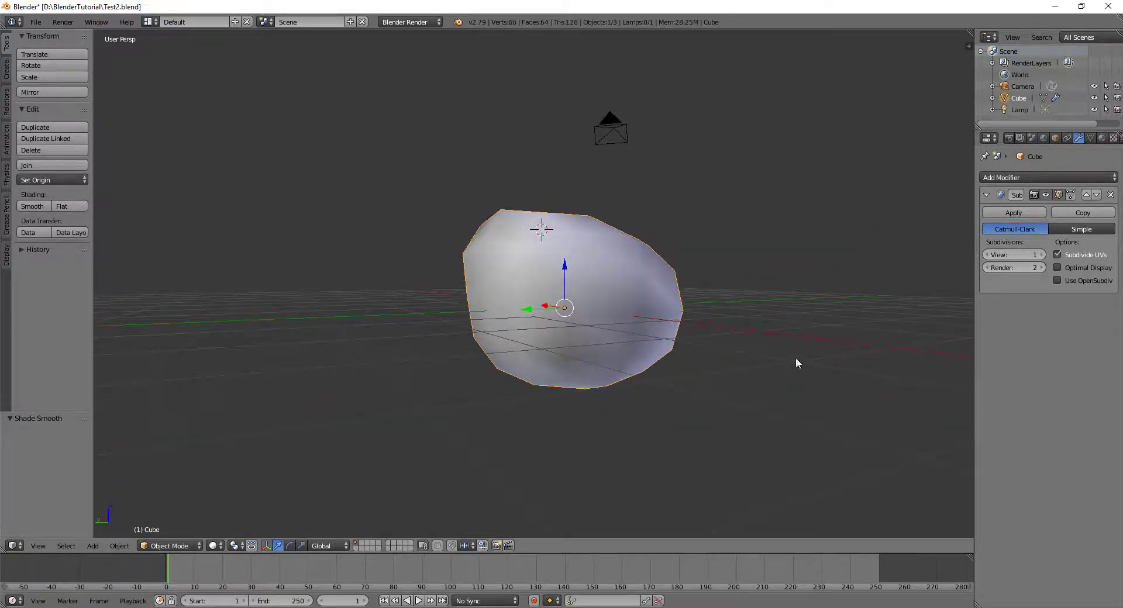
pyautogui.moveTo(796, 359)
pyautogui.mouseDown(button='middle')
pyautogui.moveTo(449, 446)
pyautogui.moveTo(476, 476)
pyautogui.moveTo(486, 381)
pyautogui.mouseUp(button='middle')
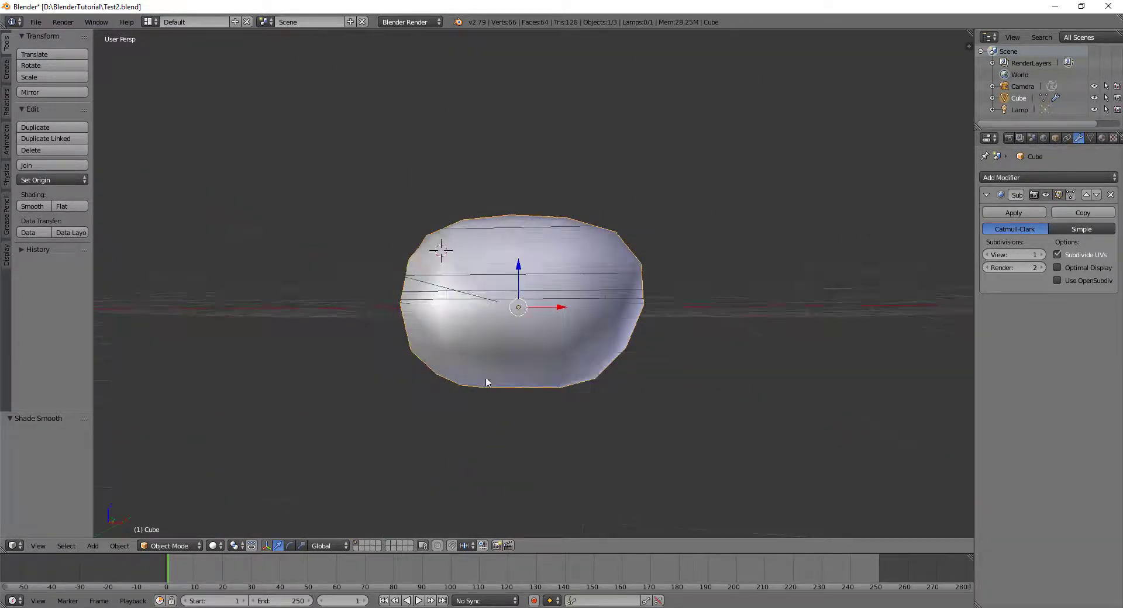
# Set viewport subdivision back to 2 and inspect the smooth cube from several angles.
pyautogui.click(1042, 256)
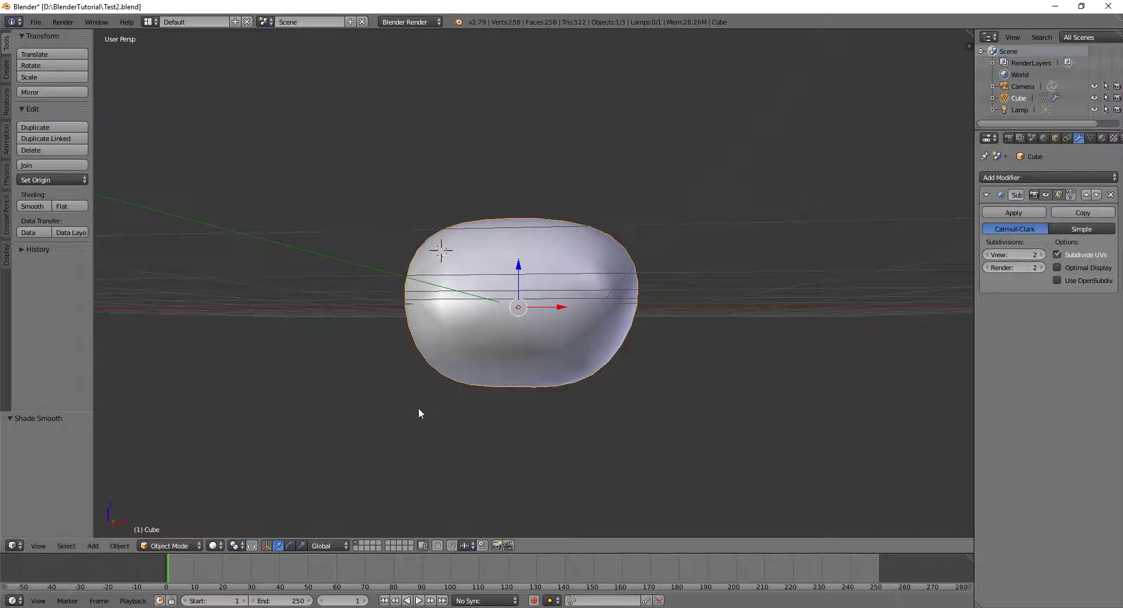
pyautogui.moveTo(419, 408)
pyautogui.mouseDown(button='middle')
pyautogui.moveTo(486, 436)
pyautogui.moveTo(550, 153)
pyautogui.mouseUp(button='middle')
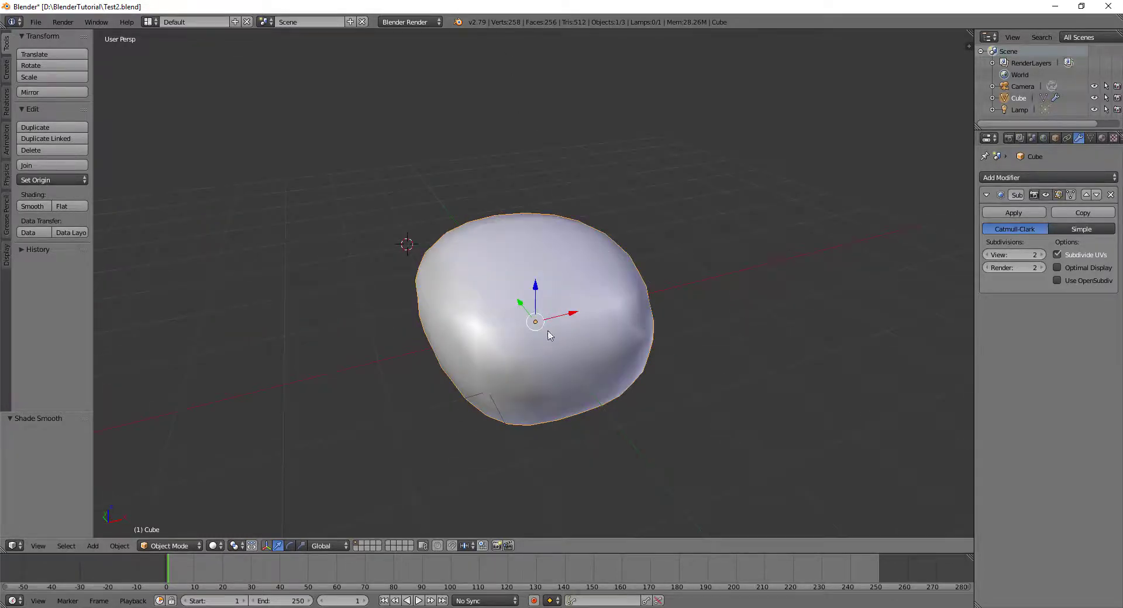
pyautogui.moveTo(549, 332); pyautogui.dragTo(598, 319, button='middle')
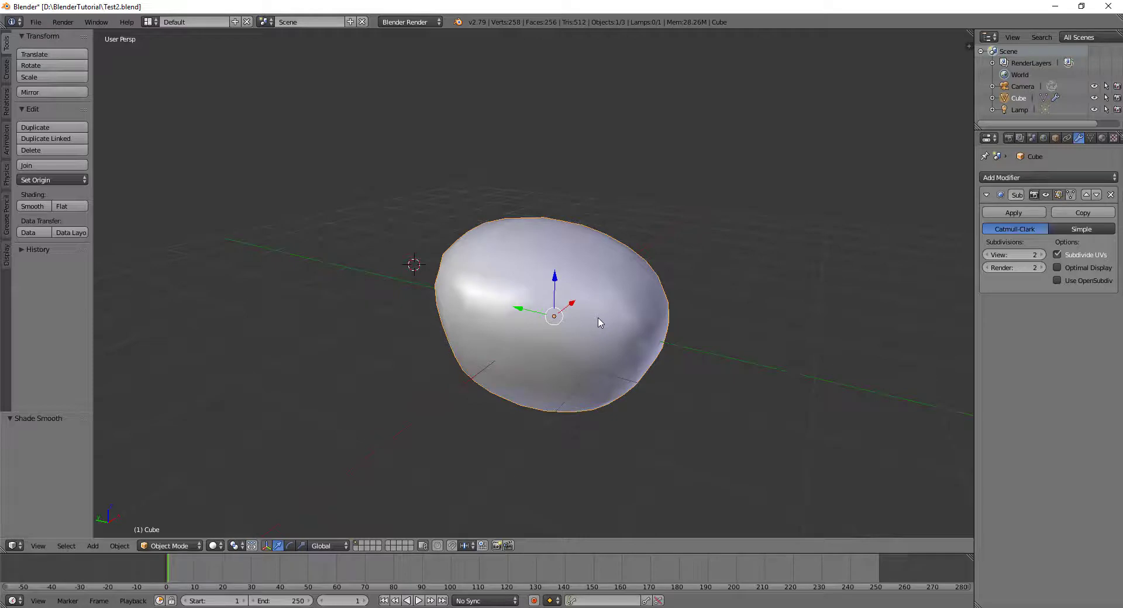
pyautogui.moveTo(668, 314)
pyautogui.mouseDown(button='middle')
pyautogui.moveTo(584, 314)
pyautogui.moveTo(636, 346)
pyautogui.moveTo(670, 345)
pyautogui.mouseUp(button='middle')
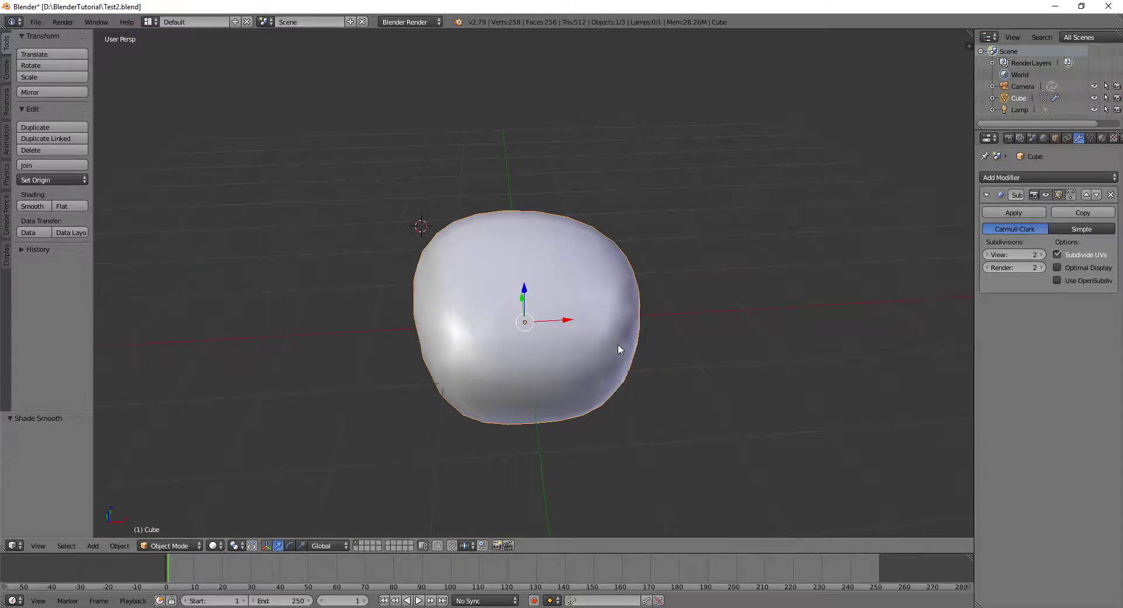
pyautogui.moveTo(619, 346); pyautogui.dragTo(657, 343, button='middle')
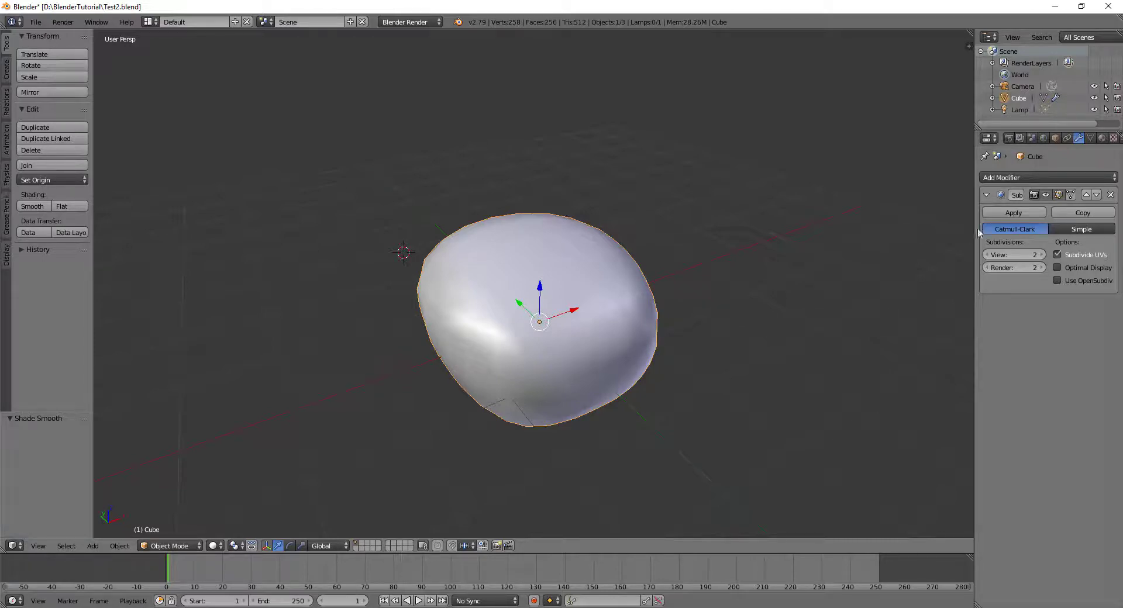
pyautogui.click(1008, 138)
# Render a preview of the smooth blob, then switch the Image Editor back to 3D View.
pyautogui.click(1003, 192)
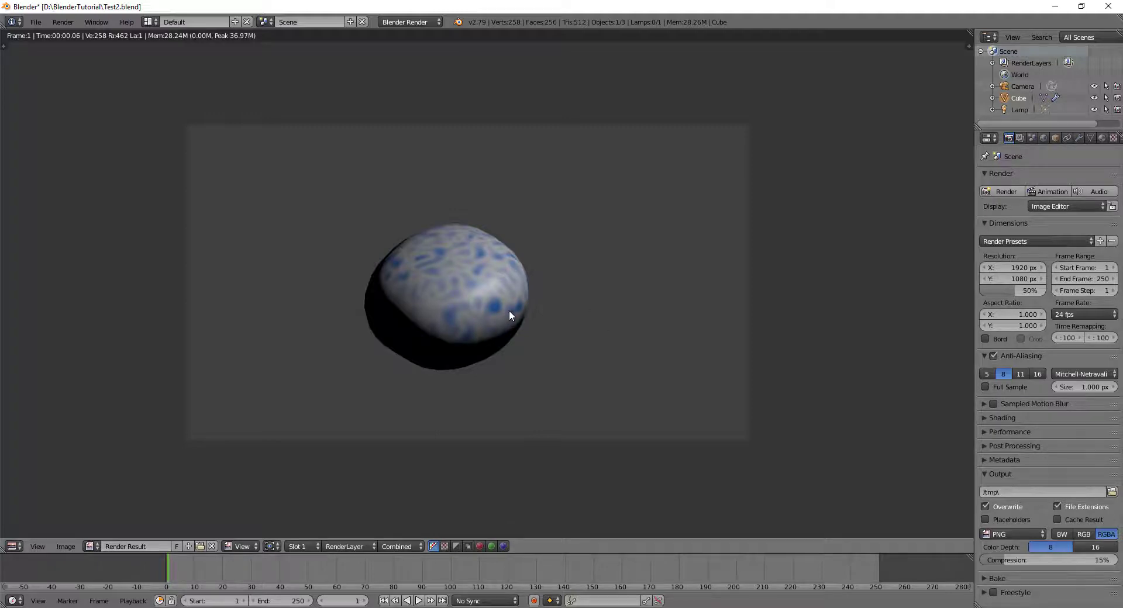
pyautogui.click(12, 547)
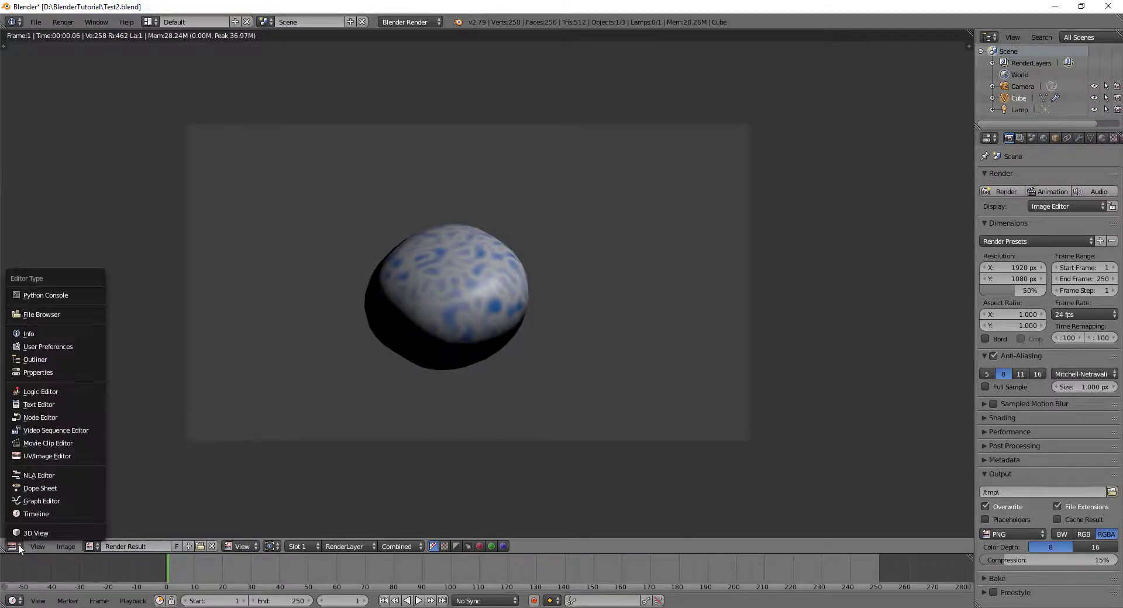
pyautogui.click(27, 534)
pyautogui.moveTo(507, 405)
pyautogui.mouseDown(button='middle')
pyautogui.moveTo(596, 383)
pyautogui.moveTo(504, 400)
pyautogui.mouseUp(button='middle')
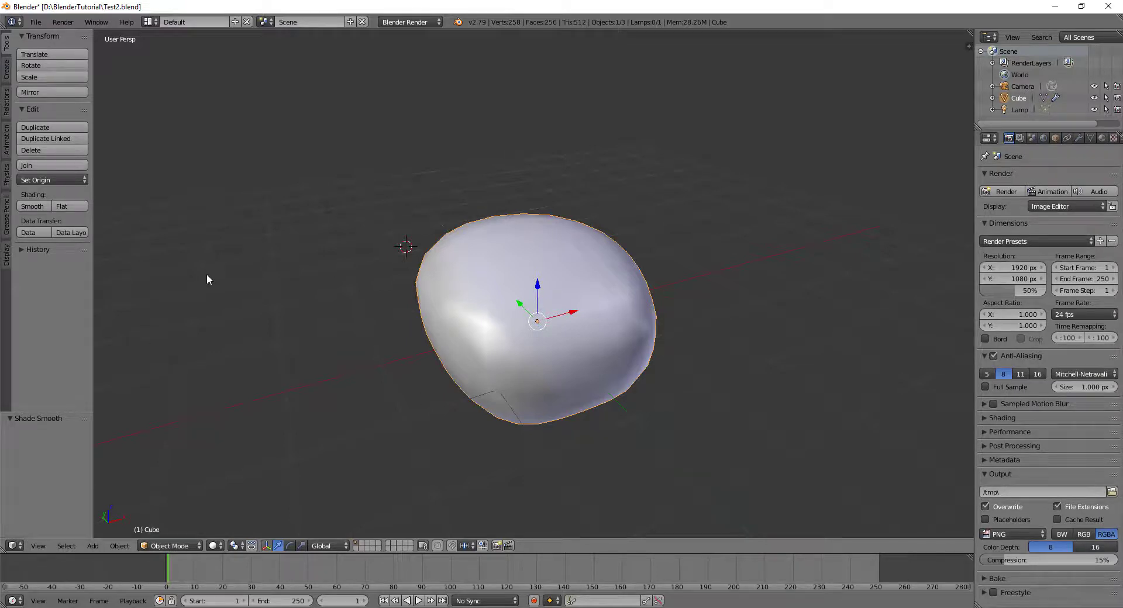
# Remove the old Subsurf modifier, add a new Subdivision Surface, and set View to 2.
pyautogui.click(1079, 138)
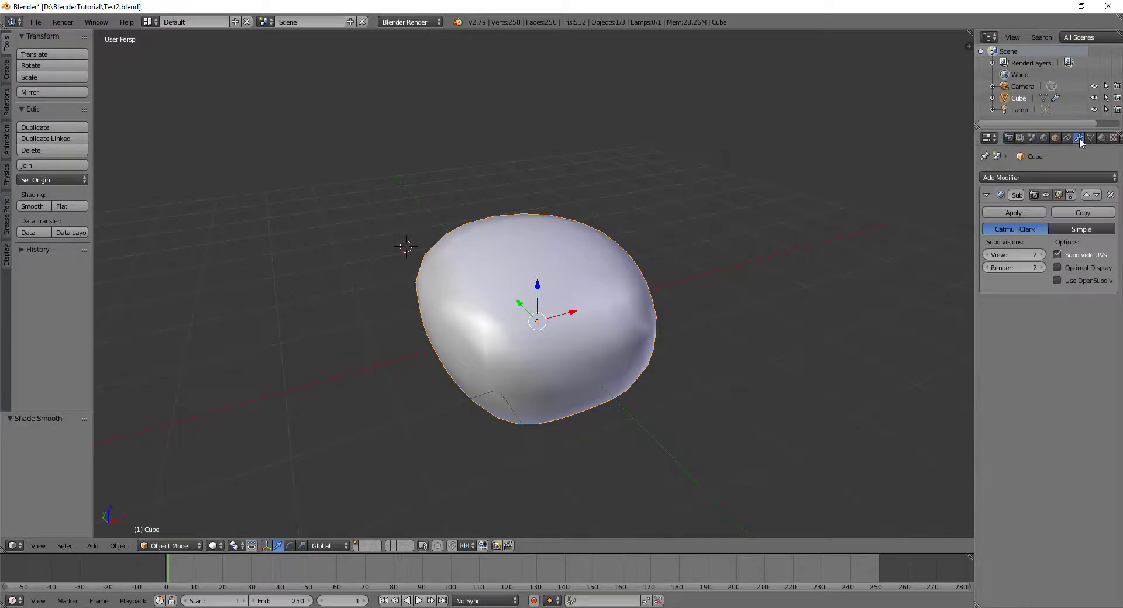
pyautogui.click(1112, 195)
pyautogui.click(1065, 175)
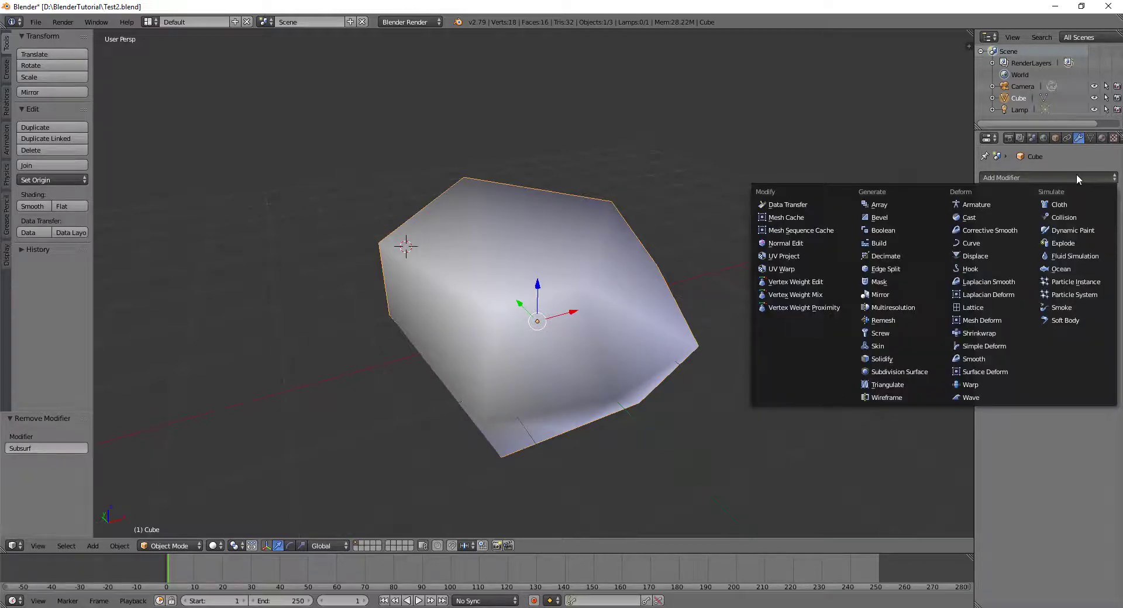
pyautogui.click(890, 373)
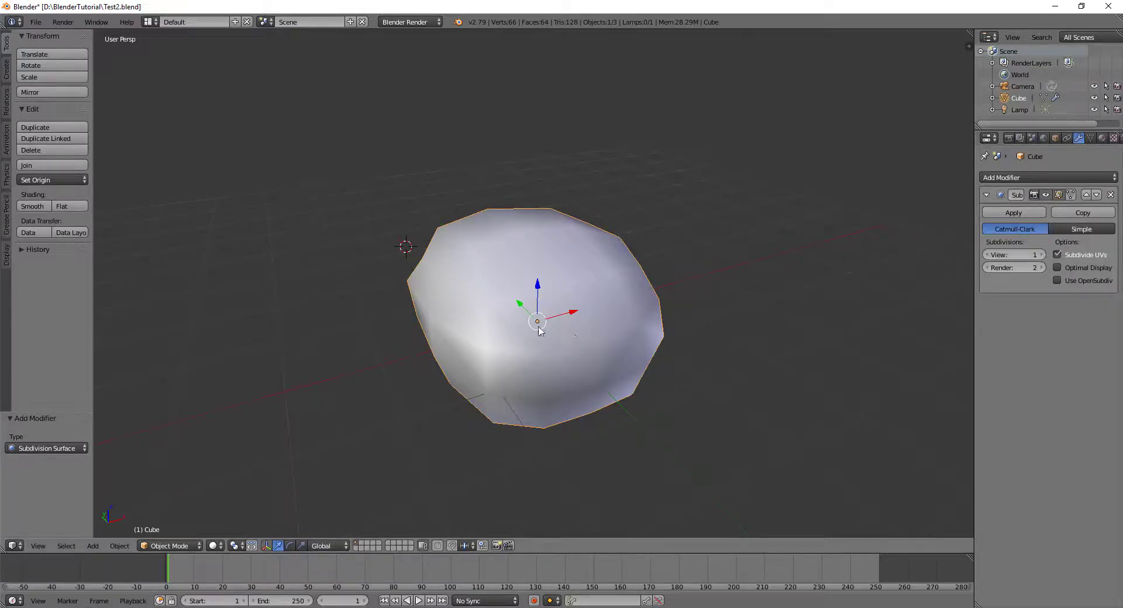
pyautogui.moveTo(641, 289)
pyautogui.mouseDown(button='middle')
pyautogui.moveTo(457, 327)
pyautogui.moveTo(565, 323)
pyautogui.mouseUp(button='middle')
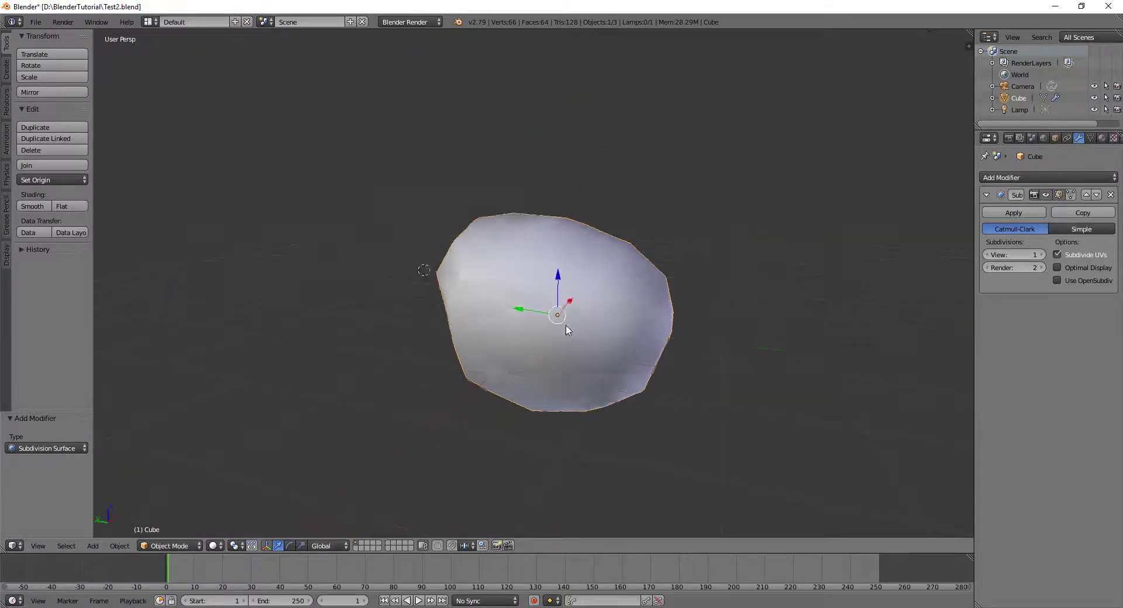
pyautogui.scroll(1, 571, 321)
pyautogui.scroll(1, 573, 321)
pyautogui.scroll(1, 575, 321)
pyautogui.moveTo(676, 306)
pyautogui.mouseDown(button='middle')
pyautogui.moveTo(624, 233)
pyautogui.moveTo(597, 380)
pyautogui.moveTo(457, 396)
pyautogui.moveTo(478, 312)
pyautogui.moveTo(609, 313)
pyautogui.moveTo(639, 371)
pyautogui.moveTo(704, 296)
pyautogui.moveTo(680, 322)
pyautogui.mouseUp(button='middle')
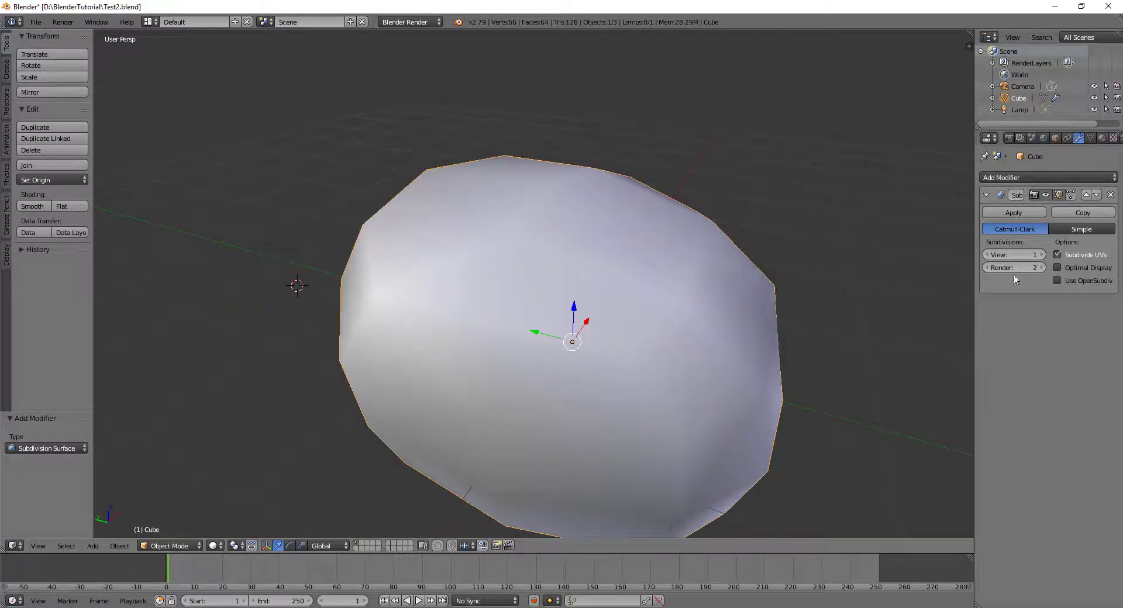
pyautogui.click(1041, 255)
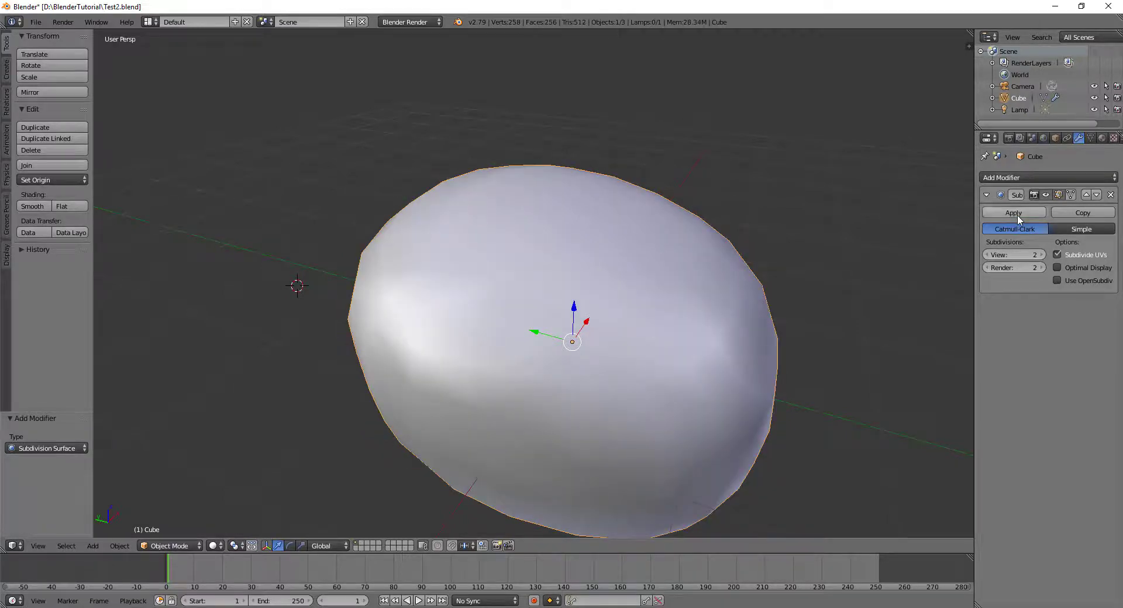
# Apply the Subdivision modifier in Object Mode, then inspect the 258-vertex mesh in Edit Mode.
pyautogui.press('Tab')
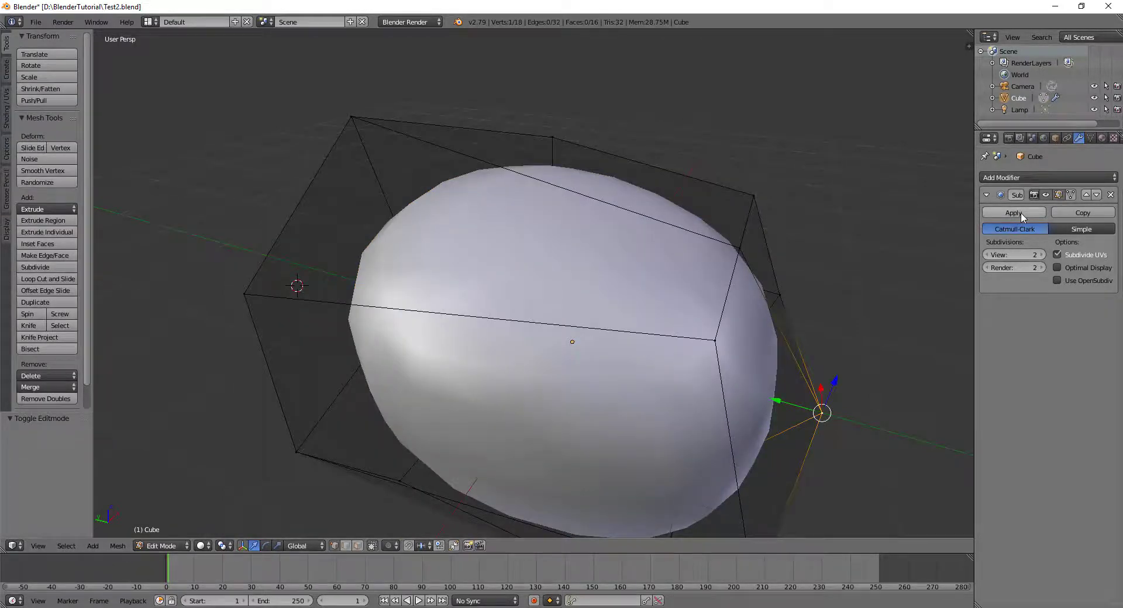
pyautogui.click(1020, 212)
pyautogui.press('Tab')
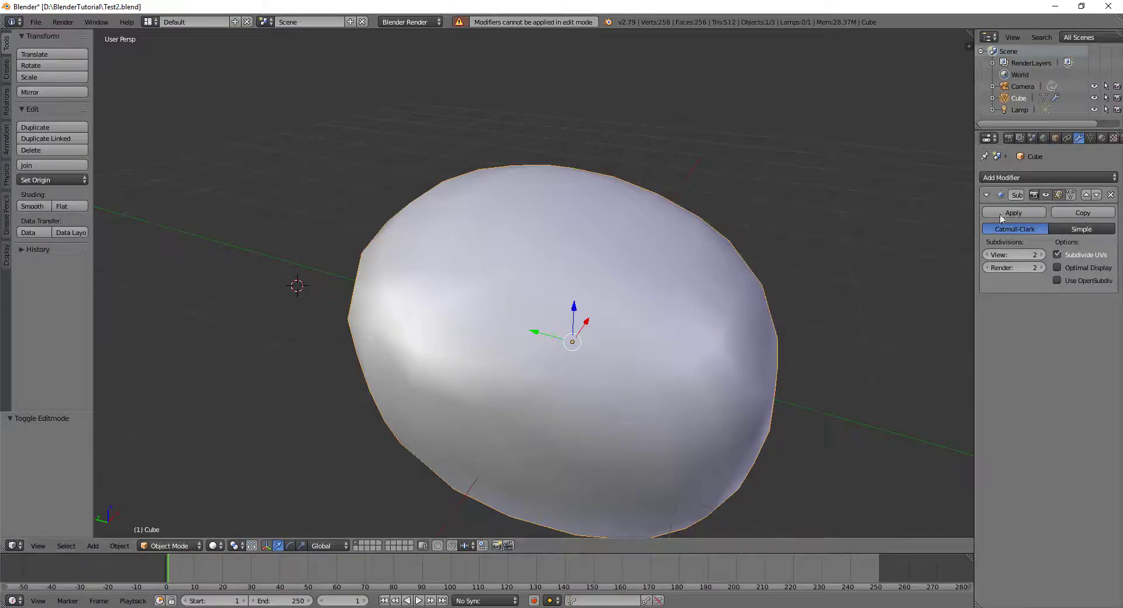
pyautogui.click(1007, 212)
pyautogui.press('Tab')
pyautogui.moveTo(690, 280)
pyautogui.mouseDown(button='middle')
pyautogui.moveTo(510, 296)
pyautogui.moveTo(608, 344)
pyautogui.mouseUp(button='middle')
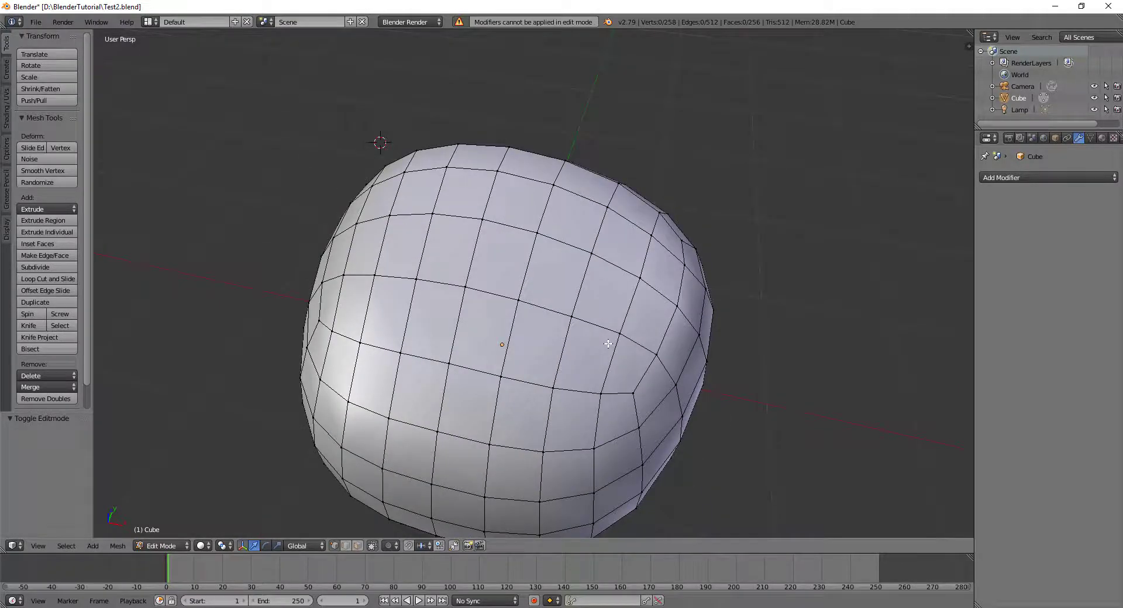
pyautogui.moveTo(619, 337); pyautogui.dragTo(570, 331, button='middle')
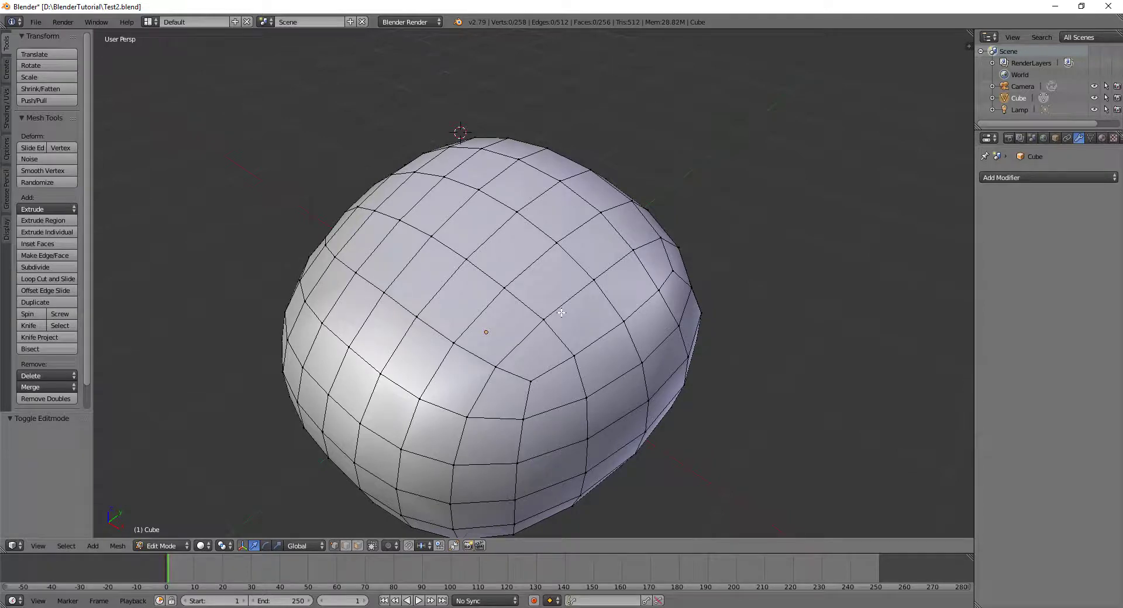
# Undo back to the 18-vertex cube and add an X-axis Mirror modifier with Merge.
pyautogui.hotkey('ctrl', 'z')
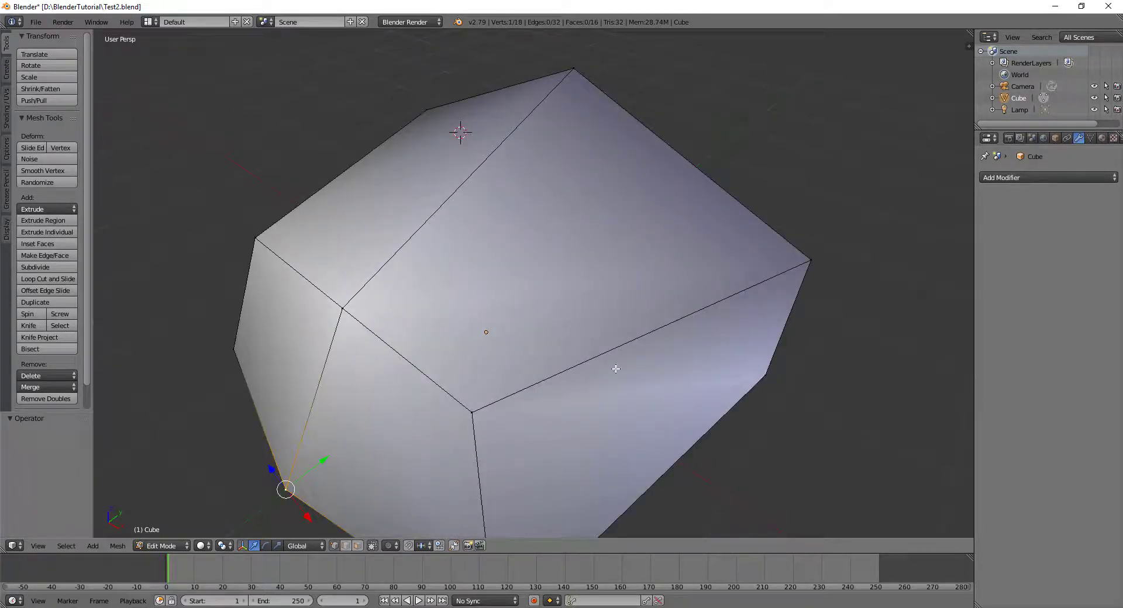
pyautogui.click(1023, 178)
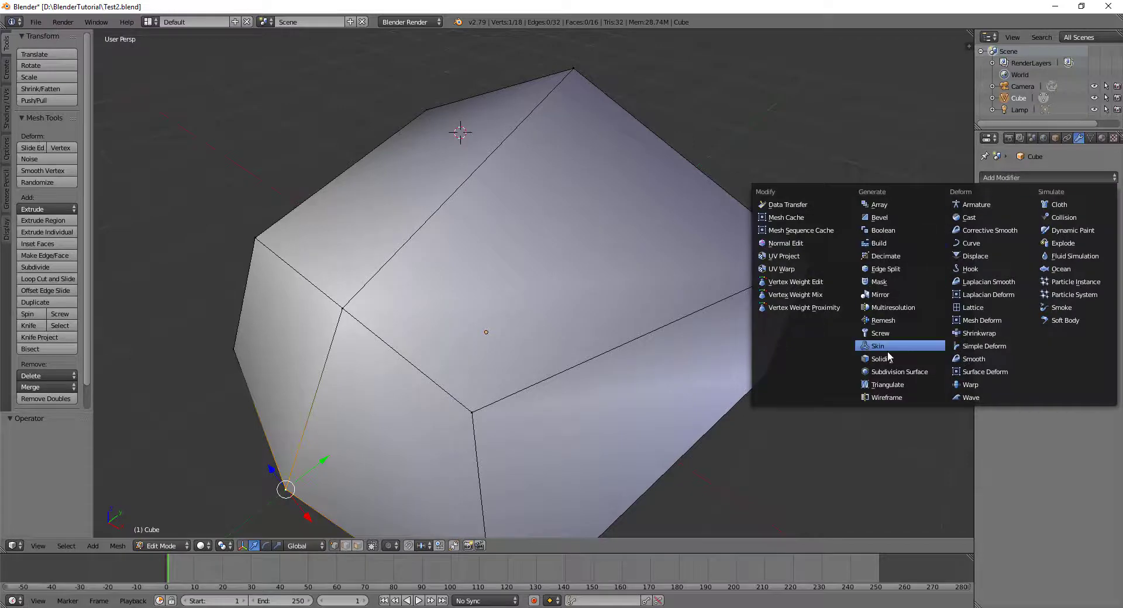
pyautogui.click(904, 295)
pyautogui.scroll(-4, 806, 325)
pyautogui.moveTo(806, 326); pyautogui.dragTo(534, 303, button='middle')
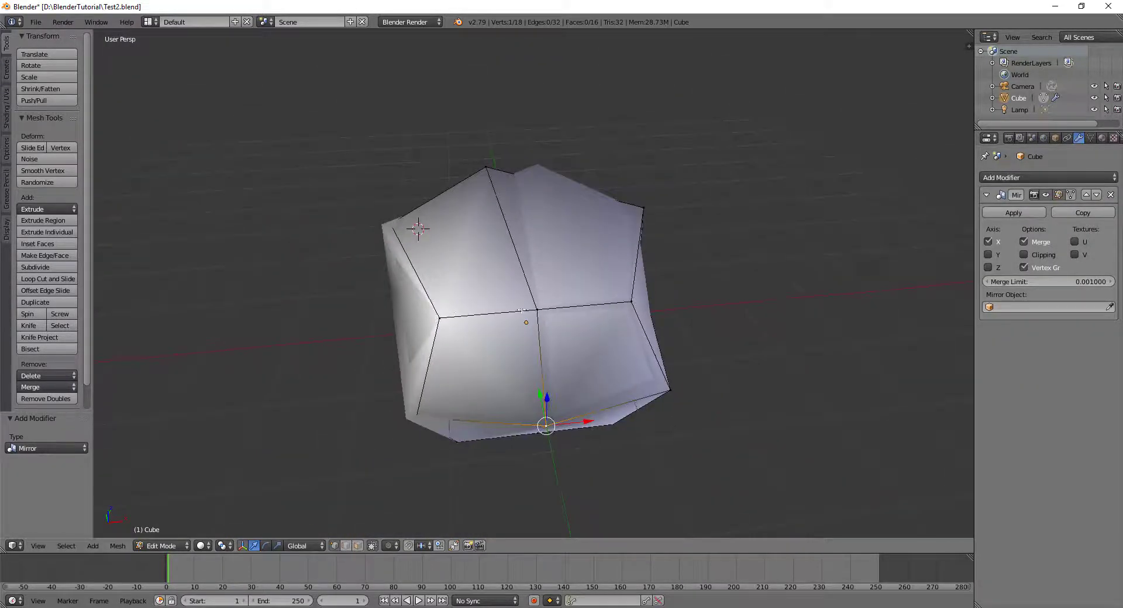
# Select the centre edge loop together with the left-side faces.
pyautogui.keyDown('alt'); pyautogui.rightClick(526, 312); pyautogui.keyUp('alt')
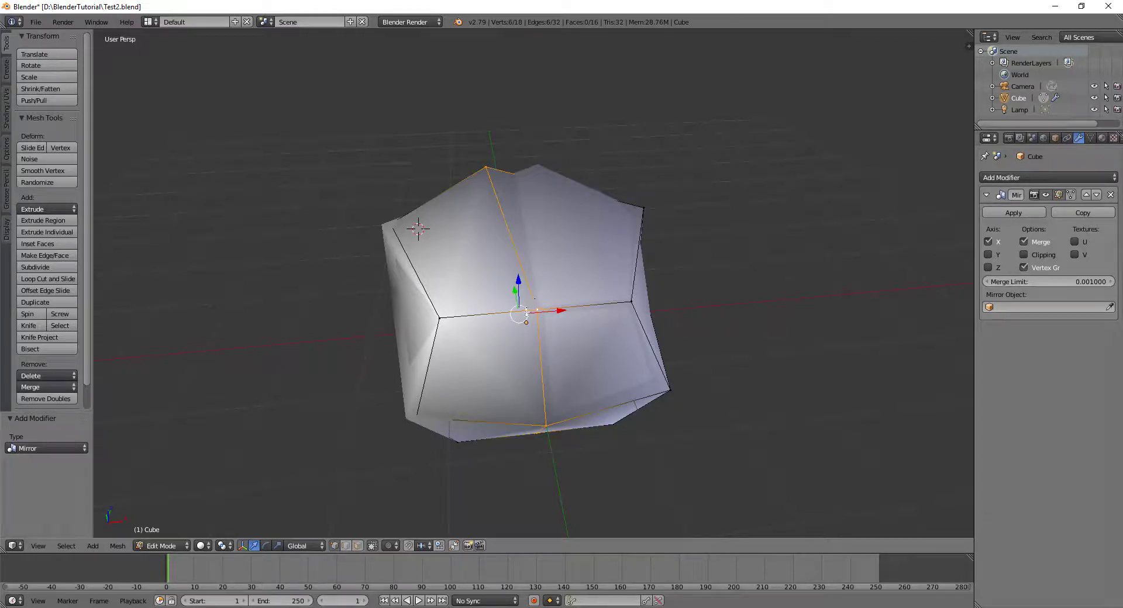
pyautogui.keyDown('shift'); pyautogui.rightClick(440, 316); pyautogui.keyUp('shift')
pyautogui.keyDown('shift'); pyautogui.rightClick(417, 414); pyautogui.keyUp('shift')
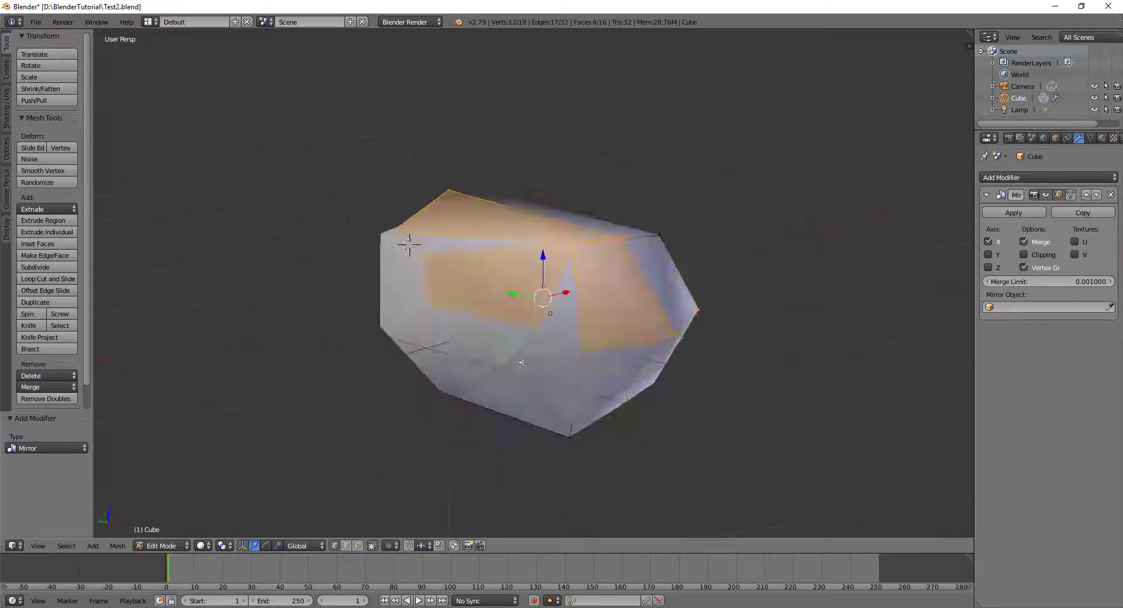
# Select the bottom faces and delete them as Faces, undoing a mistaken Edges deletion.
pyautogui.moveTo(412, 416); pyautogui.dragTo(539, 324, button='middle')
pyautogui.keyDown('shift'); pyautogui.rightClick(634, 345); pyautogui.keyUp('shift')
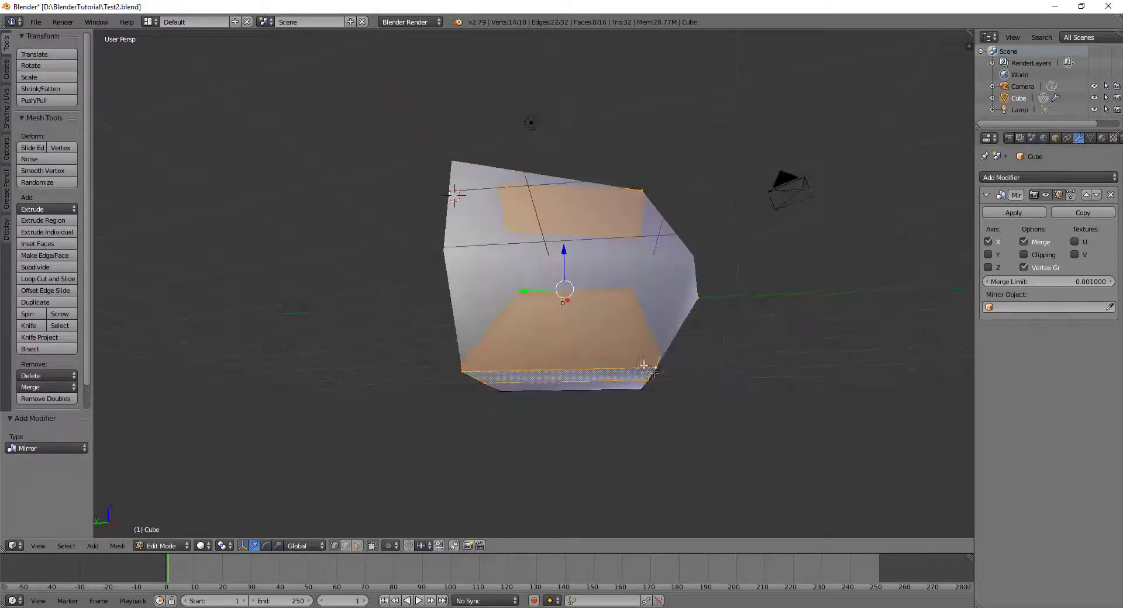
pyautogui.moveTo(634, 345)
pyautogui.mouseDown(button='middle')
pyautogui.moveTo(687, 444)
pyautogui.moveTo(548, 448)
pyautogui.mouseUp(button='middle')
pyautogui.press('x')
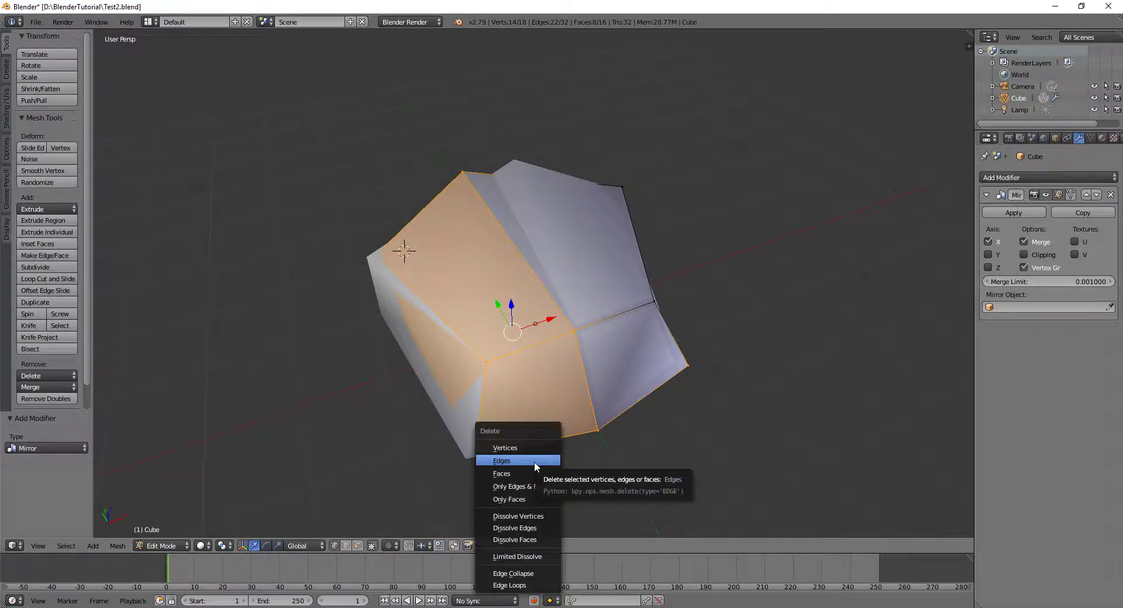
pyautogui.click(535, 461)
pyautogui.hotkey('ctrl', 'z')
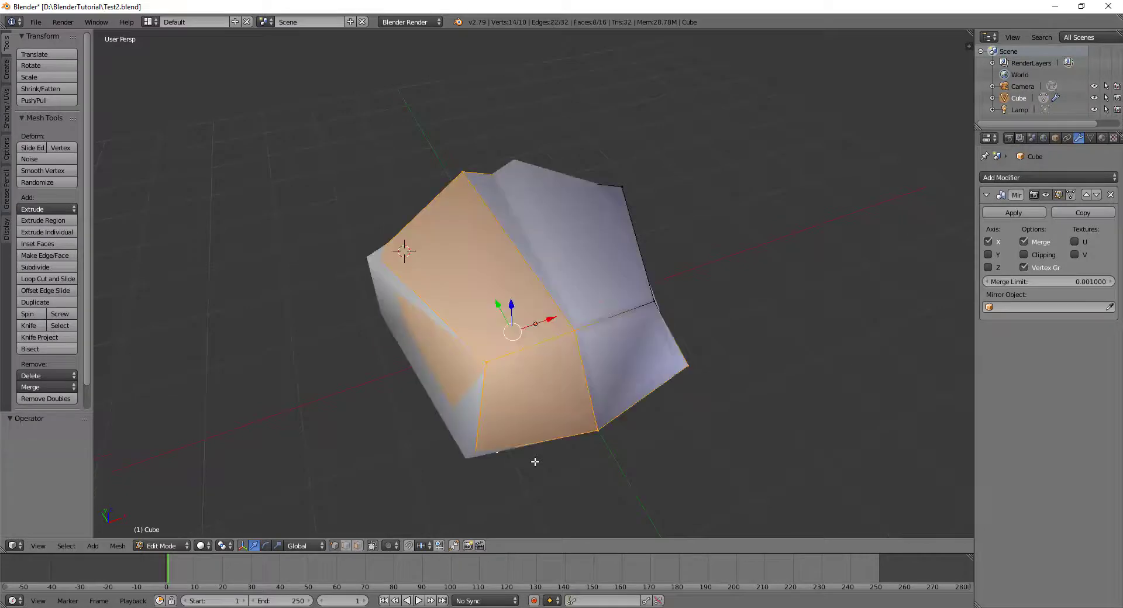
pyautogui.press('x')
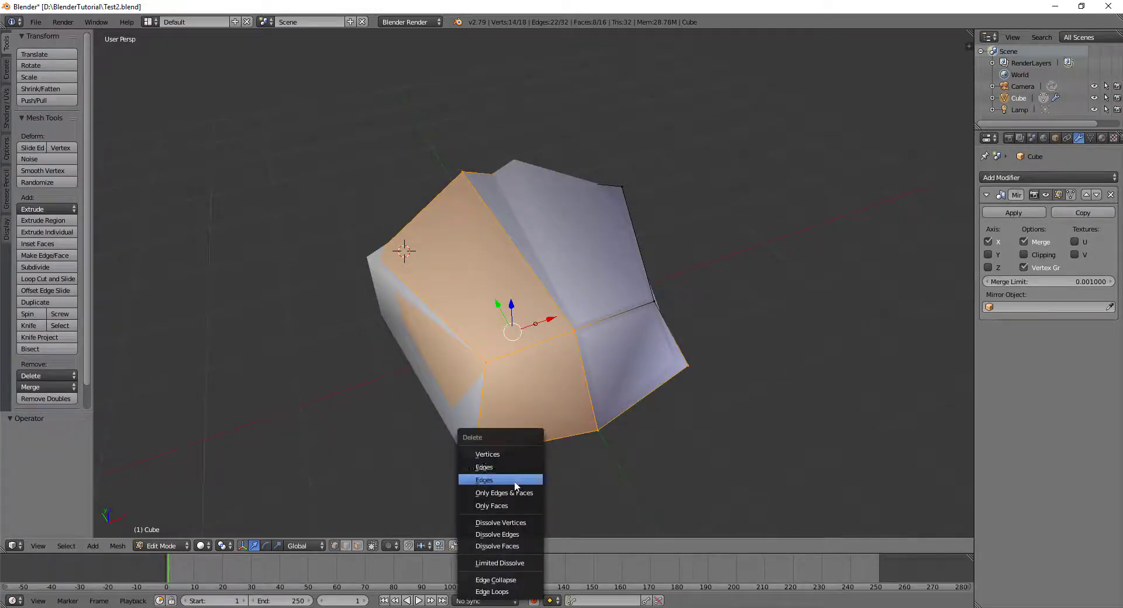
pyautogui.click(514, 479)
pyautogui.moveTo(553, 380)
pyautogui.mouseDown(button='middle')
pyautogui.moveTo(546, 393)
pyautogui.moveTo(568, 431)
pyautogui.mouseUp(button='middle')
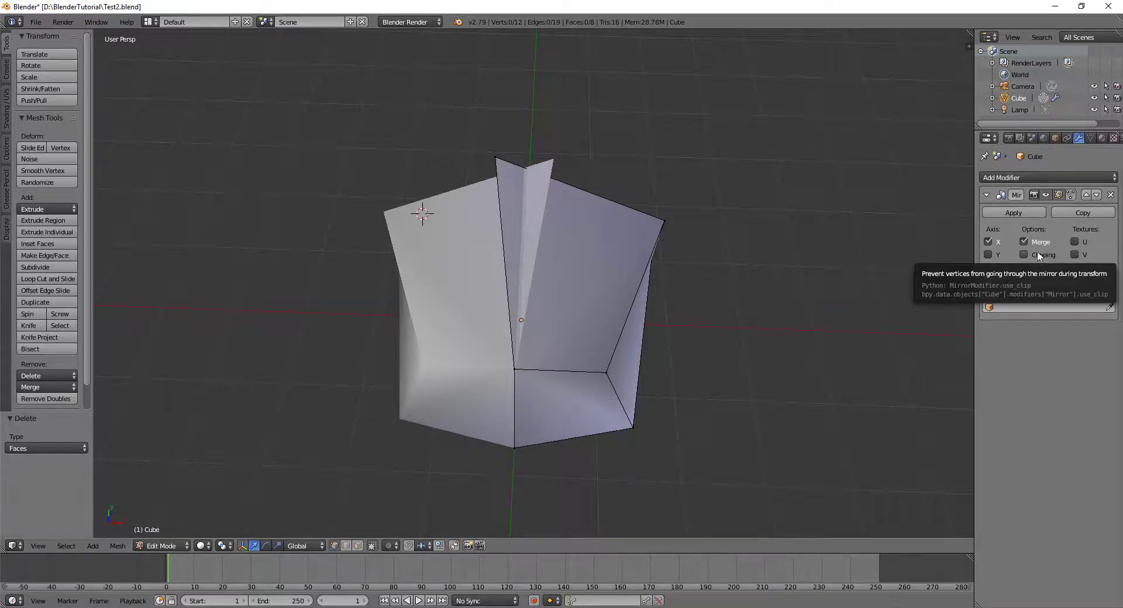
pyautogui.click(988, 255)
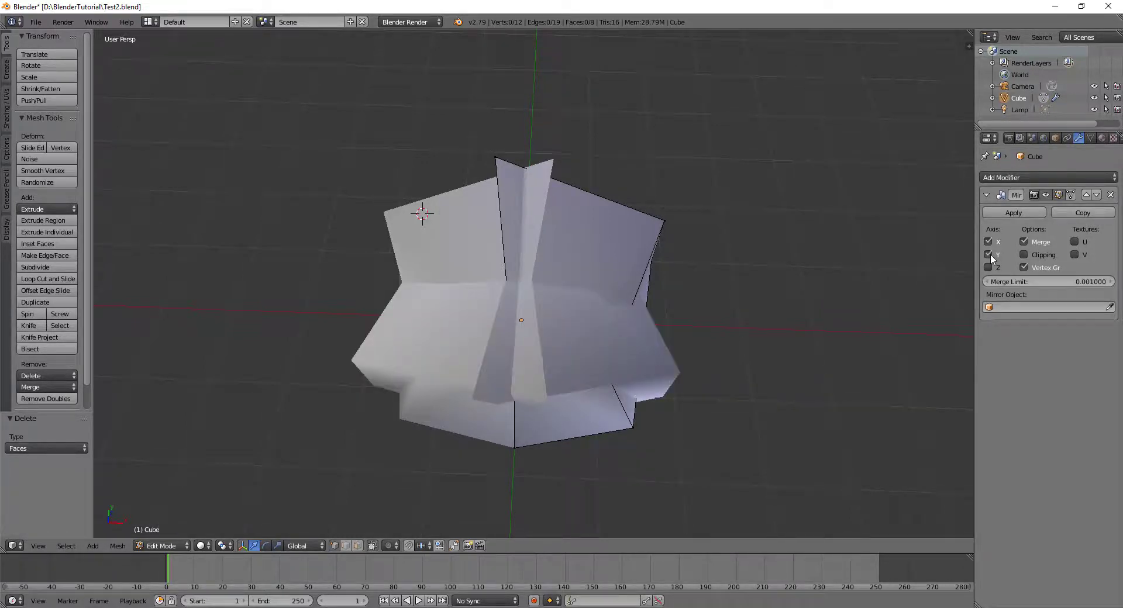
pyautogui.click(988, 255)
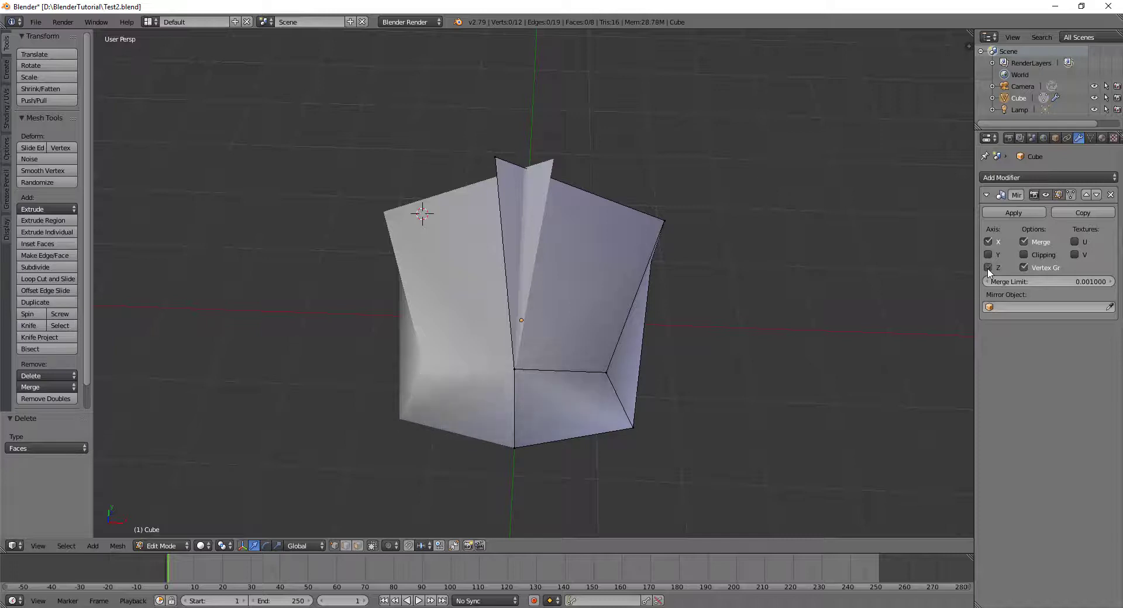
pyautogui.click(988, 255)
pyautogui.click(987, 255)
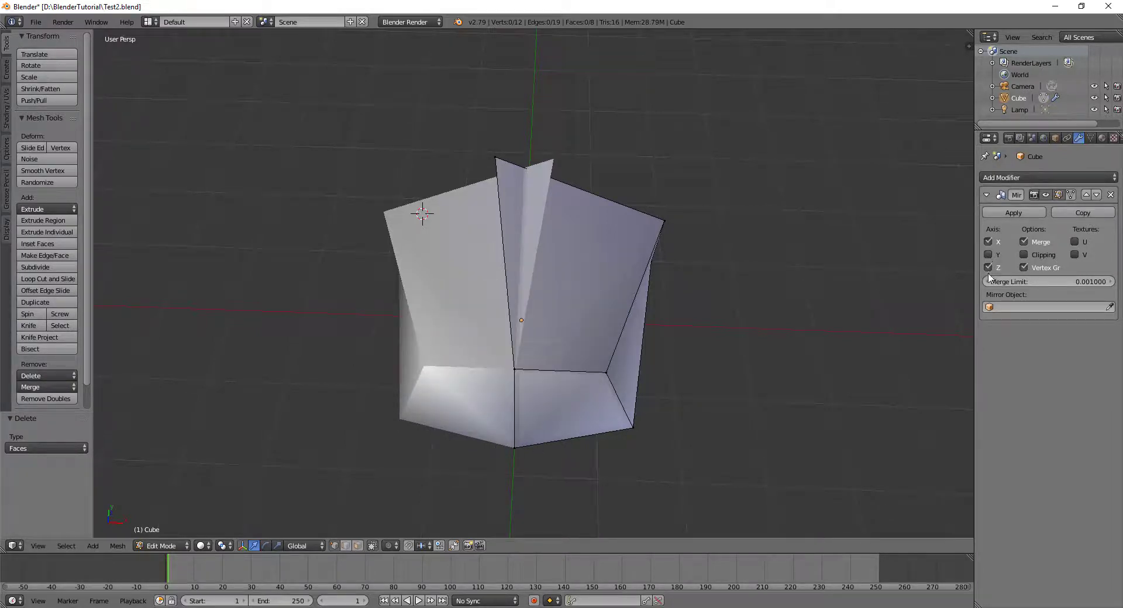
pyautogui.click(988, 267)
pyautogui.moveTo(645, 299)
pyautogui.mouseDown(button='middle')
pyautogui.moveTo(672, 199)
pyautogui.moveTo(644, 283)
pyautogui.mouseUp(button='middle')
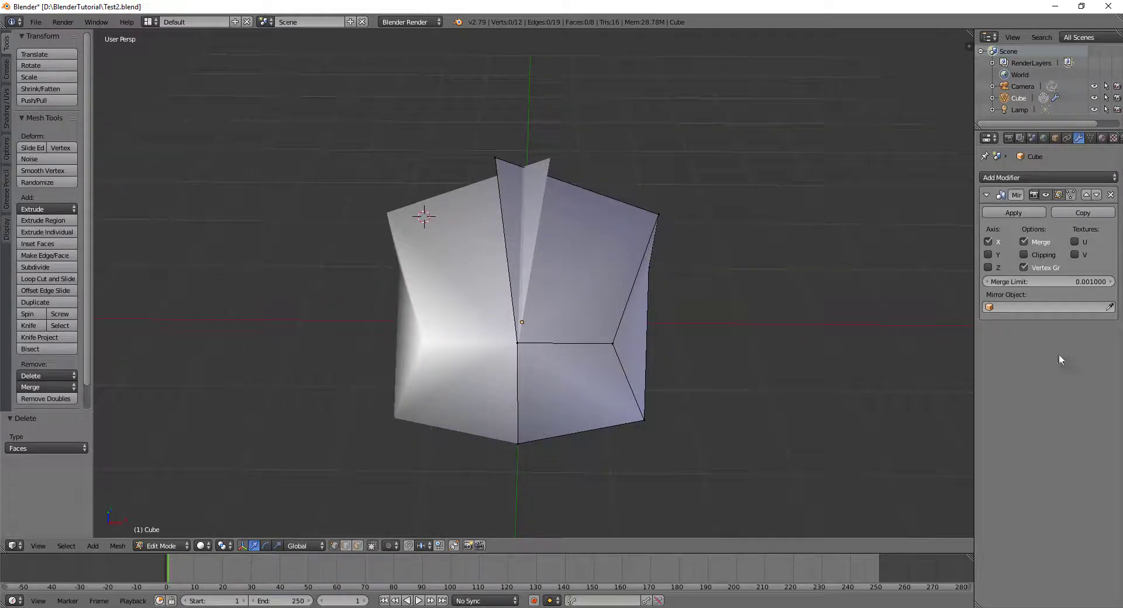
# Turn off Mirror clipping and move the top-left vertex outward along X.
pyautogui.click(1023, 255)
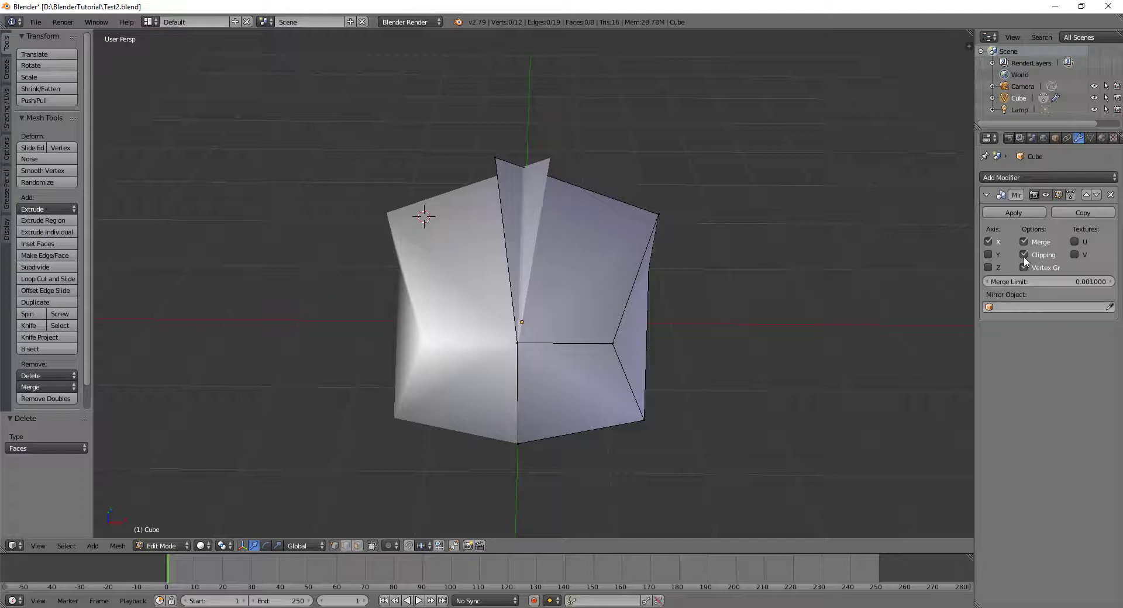
pyautogui.rightClick(497, 160)
pyautogui.moveTo(539, 160); pyautogui.dragTo(604, 158)
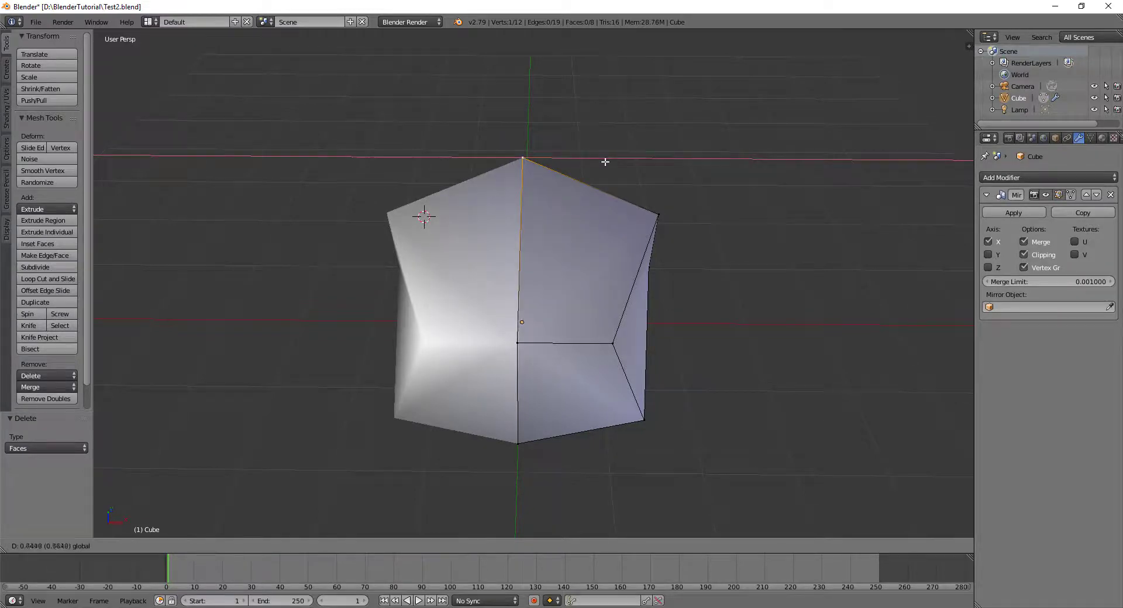
pyautogui.moveTo(604, 157)
pyautogui.mouseDown(button='middle')
pyautogui.moveTo(782, 157)
pyautogui.moveTo(636, 285)
pyautogui.mouseUp(button='middle')
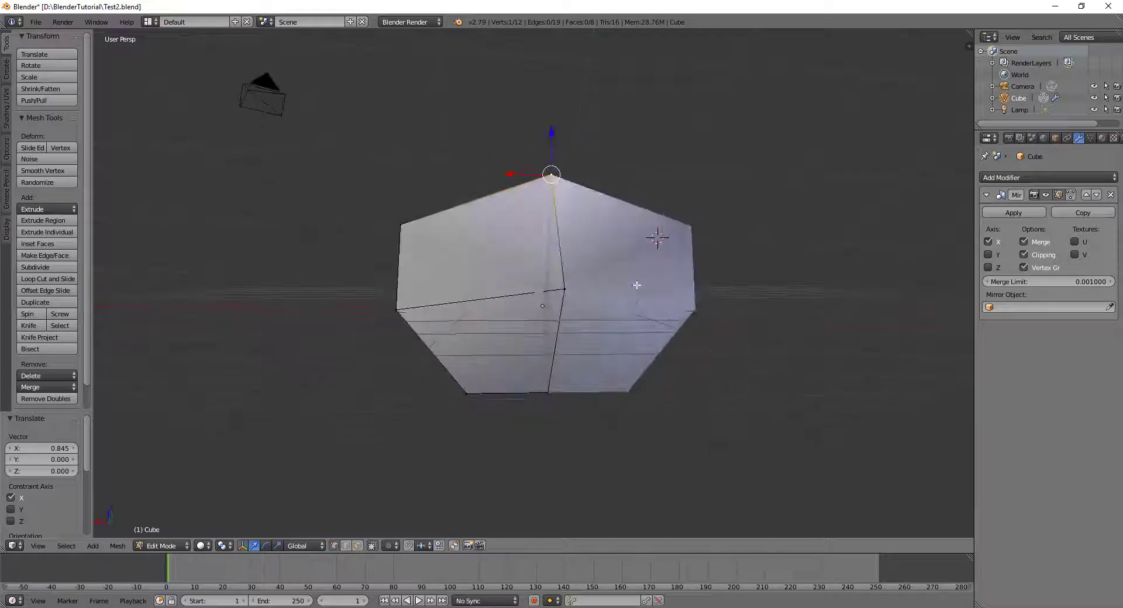
# Shift the seam's middle vertex inward and its lower vertex outward along X.
pyautogui.rightClick(566, 288)
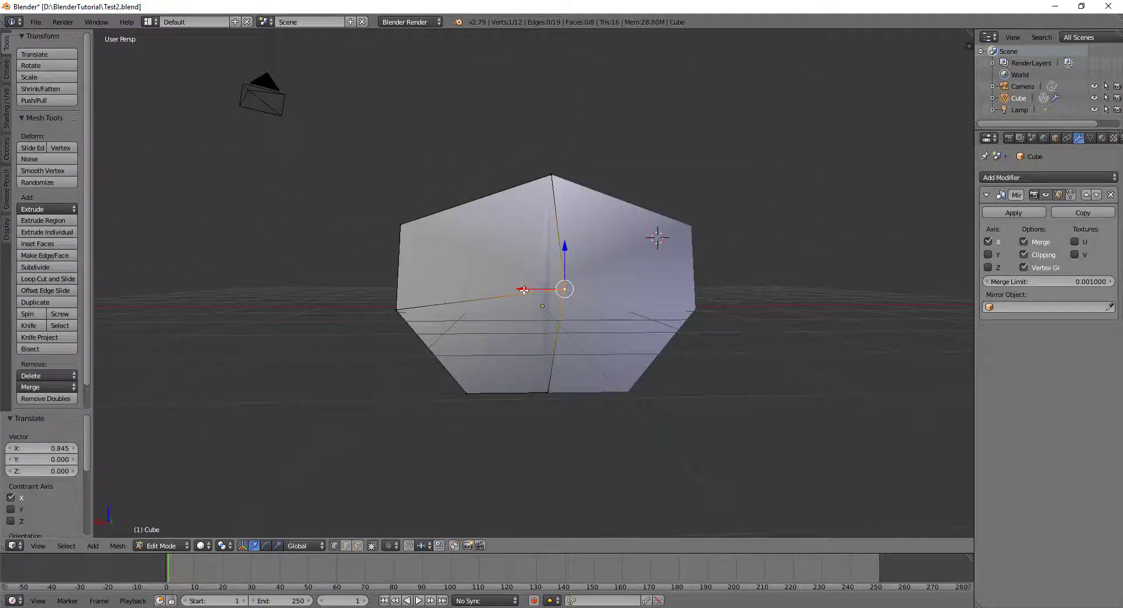
pyautogui.moveTo(523, 289); pyautogui.dragTo(490, 291)
pyautogui.moveTo(490, 291)
pyautogui.mouseDown(button='middle')
pyautogui.moveTo(745, 193)
pyautogui.moveTo(822, 296)
pyautogui.moveTo(812, 379)
pyautogui.mouseUp(button='middle')
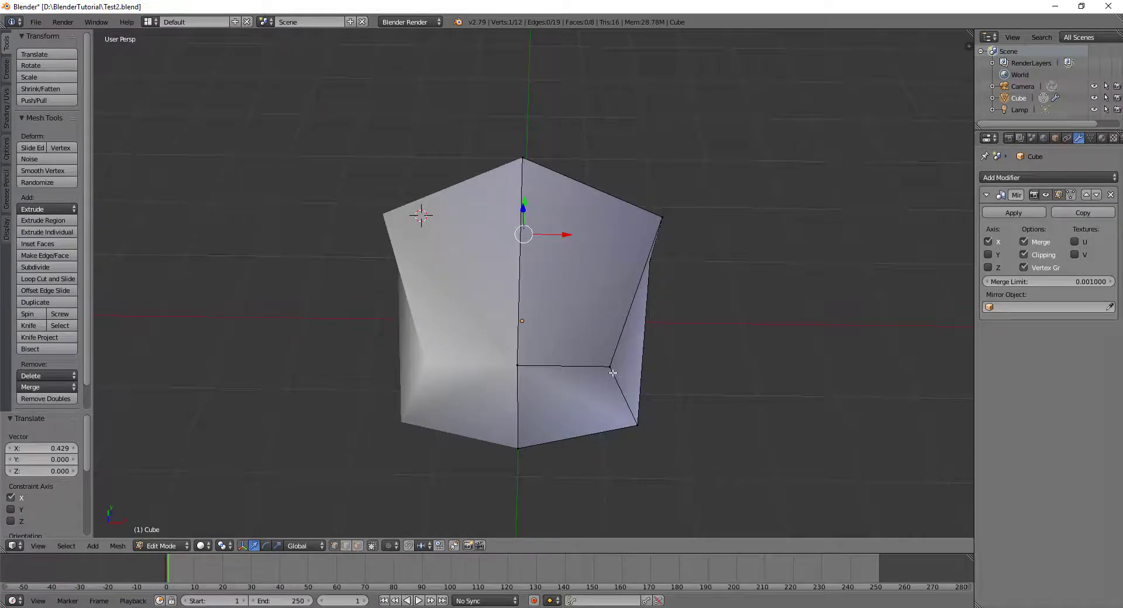
pyautogui.rightClick(525, 365)
pyautogui.moveTo(554, 367); pyautogui.dragTo(595, 395)
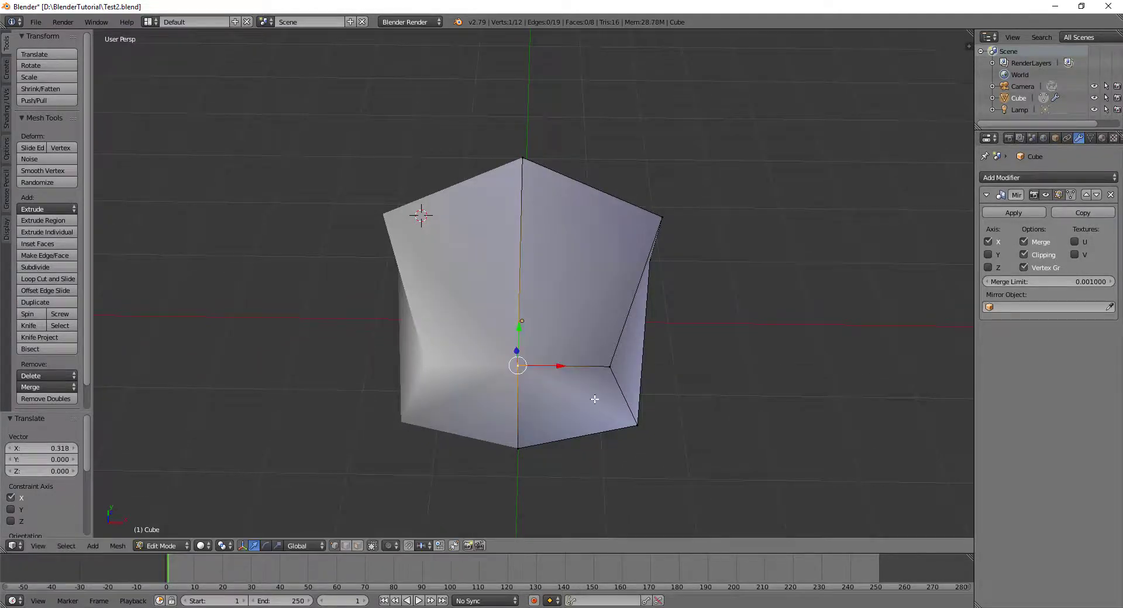
pyautogui.moveTo(594, 395); pyautogui.dragTo(613, 330, button='middle')
pyautogui.moveTo(613, 330); pyautogui.dragTo(647, 324)
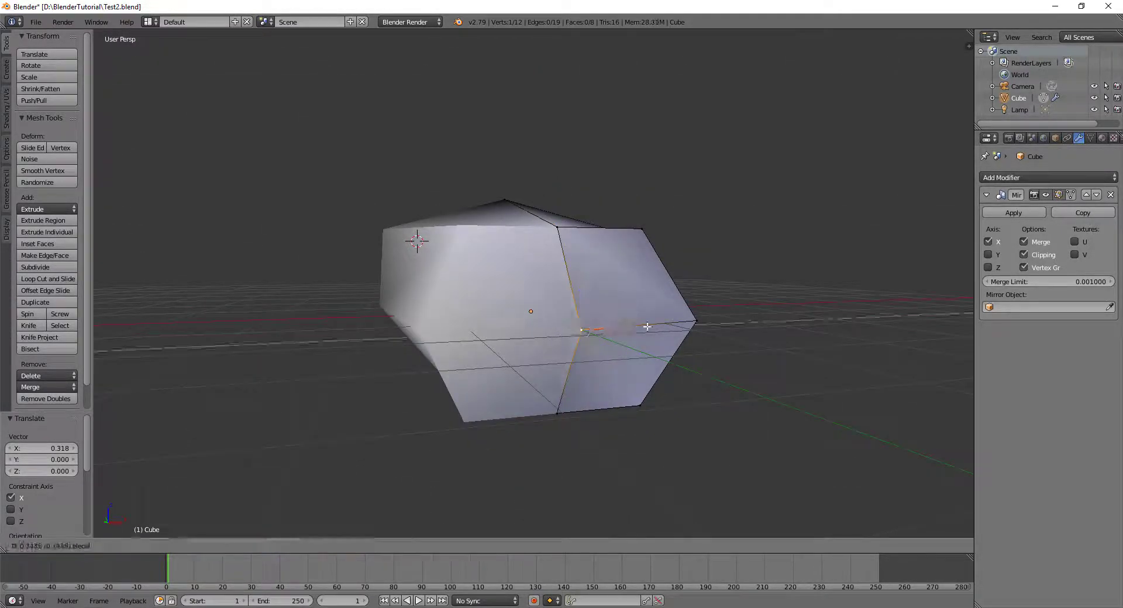
pyautogui.moveTo(647, 323)
pyautogui.mouseDown(button='middle')
pyautogui.moveTo(534, 263)
pyautogui.moveTo(508, 399)
pyautogui.moveTo(421, 446)
pyautogui.moveTo(328, 328)
pyautogui.moveTo(429, 278)
pyautogui.moveTo(504, 420)
pyautogui.moveTo(481, 445)
pyautogui.moveTo(399, 464)
pyautogui.moveTo(468, 409)
pyautogui.moveTo(507, 402)
pyautogui.moveTo(431, 311)
pyautogui.moveTo(503, 375)
pyautogui.moveTo(529, 345)
pyautogui.mouseUp(button='middle')
# Move the middle seam vertex along X, then start moving the front centre vertex along X.
pyautogui.rightClick(512, 248)
pyautogui.press('g')
pyautogui.press('x')
pyautogui.click(577, 248)
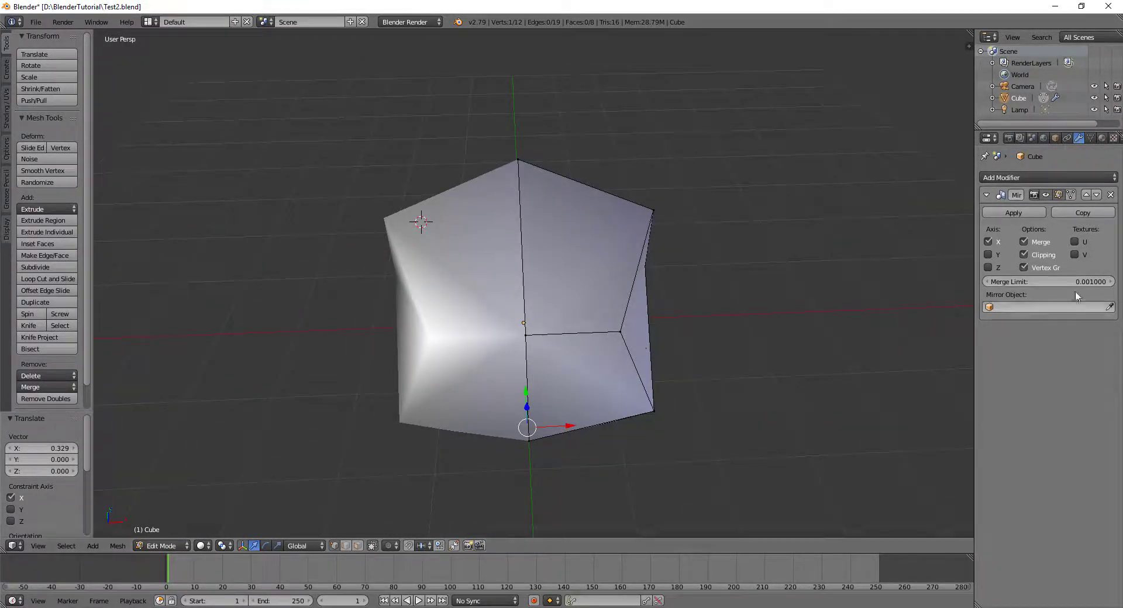
pyautogui.rightClick(525, 334)
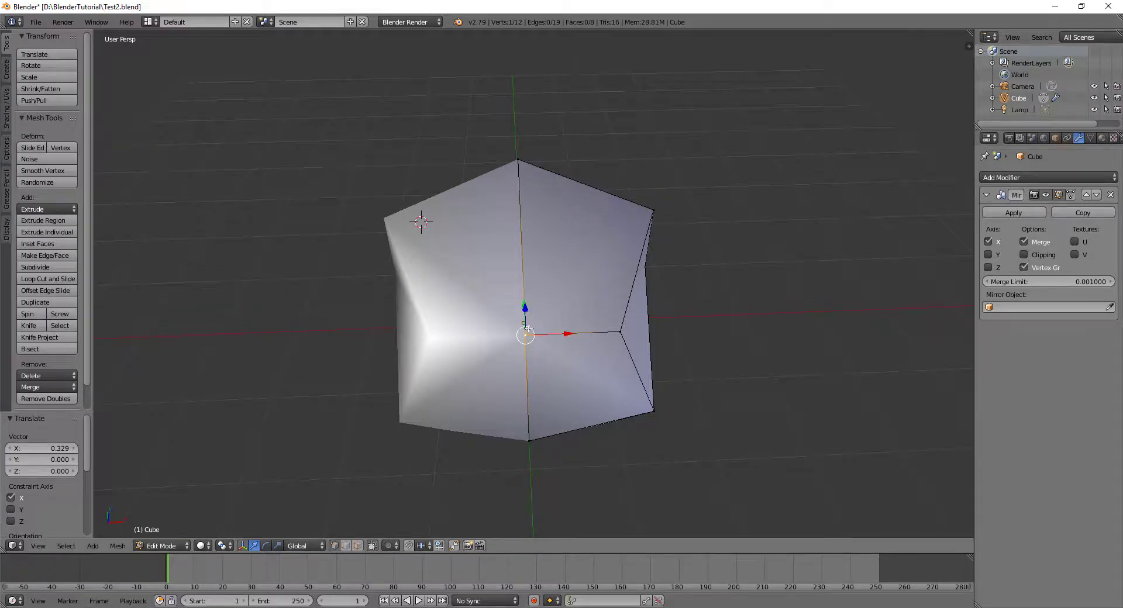
pyautogui.press('g')
pyautogui.press('x')
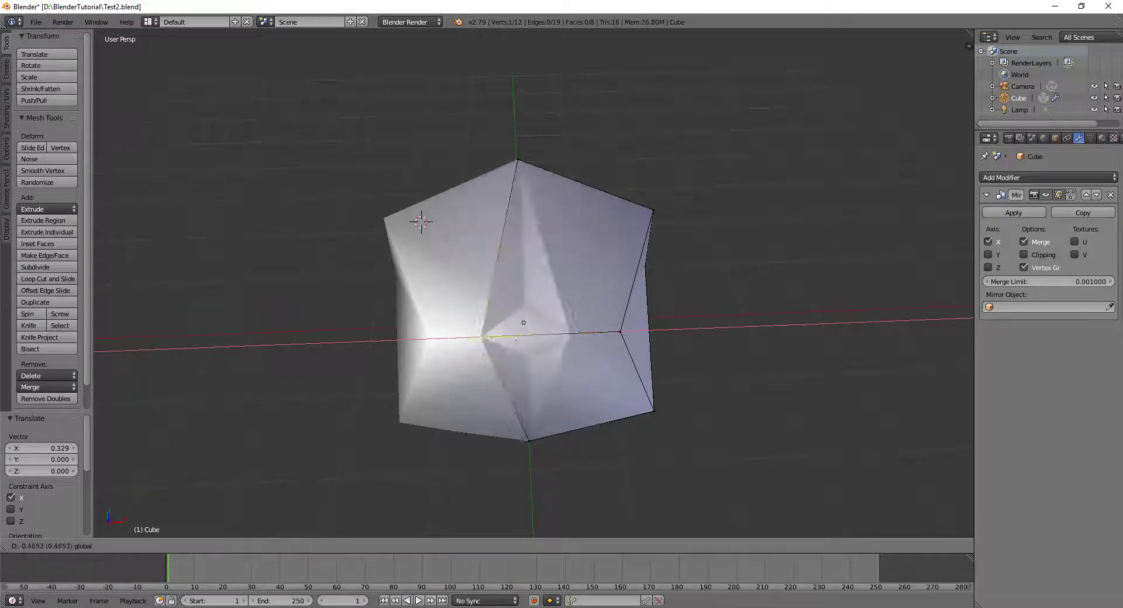
# Place the centre vertex off the seam, then re-enable Mirror clipping to snap it back.
pyautogui.click(622, 355)
pyautogui.click(1024, 254)
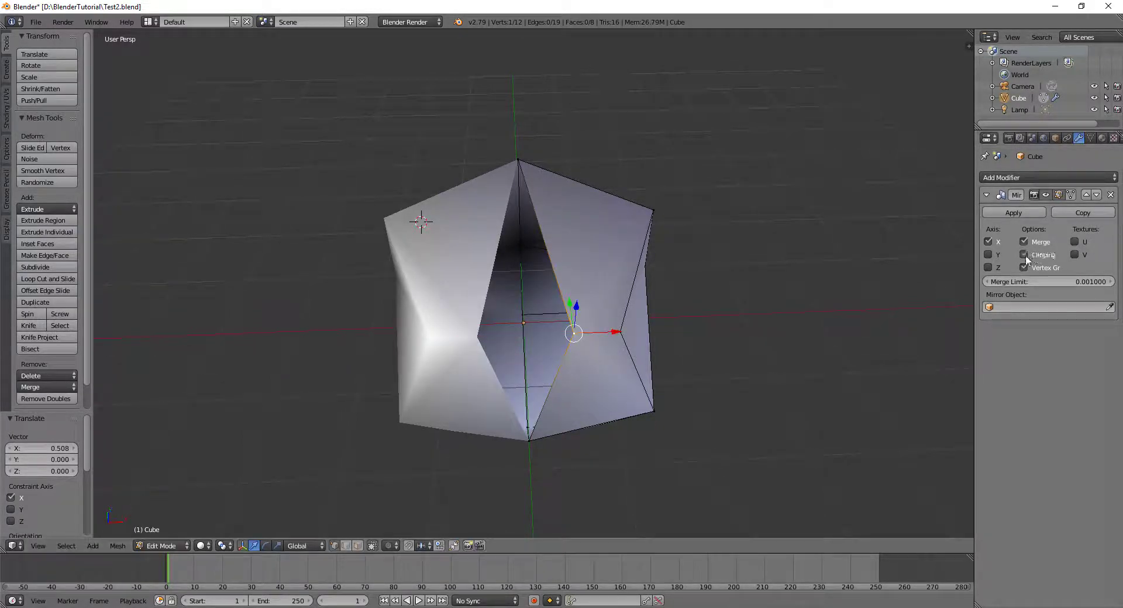
pyautogui.moveTo(617, 332); pyautogui.dragTo(331, 360)
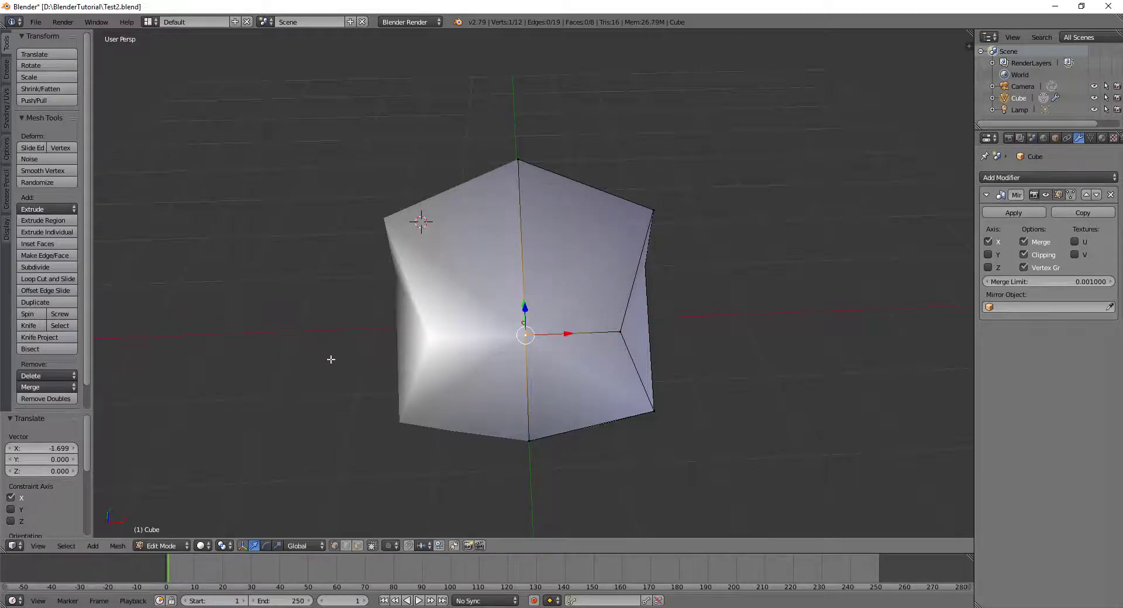
pyautogui.moveTo(573, 339); pyautogui.dragTo(530, 331)
# Push the right-side vertex outward along X and raise it along Z.
pyautogui.moveTo(530, 332)
pyautogui.mouseDown(button='middle')
pyautogui.moveTo(574, 251)
pyautogui.moveTo(578, 325)
pyautogui.mouseUp(button='middle')
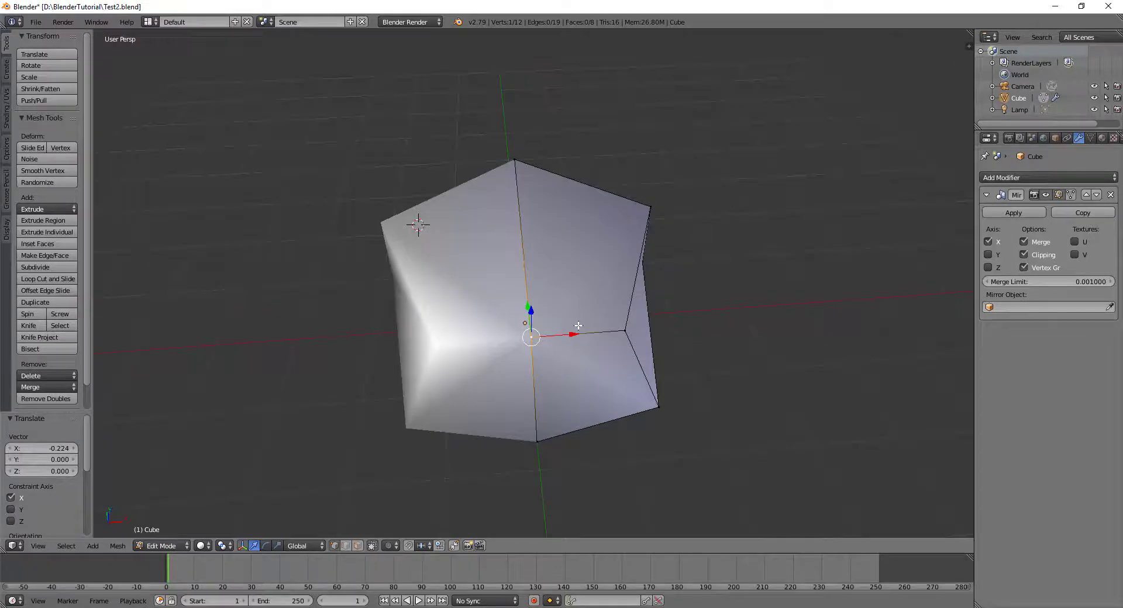
pyautogui.rightClick(630, 335)
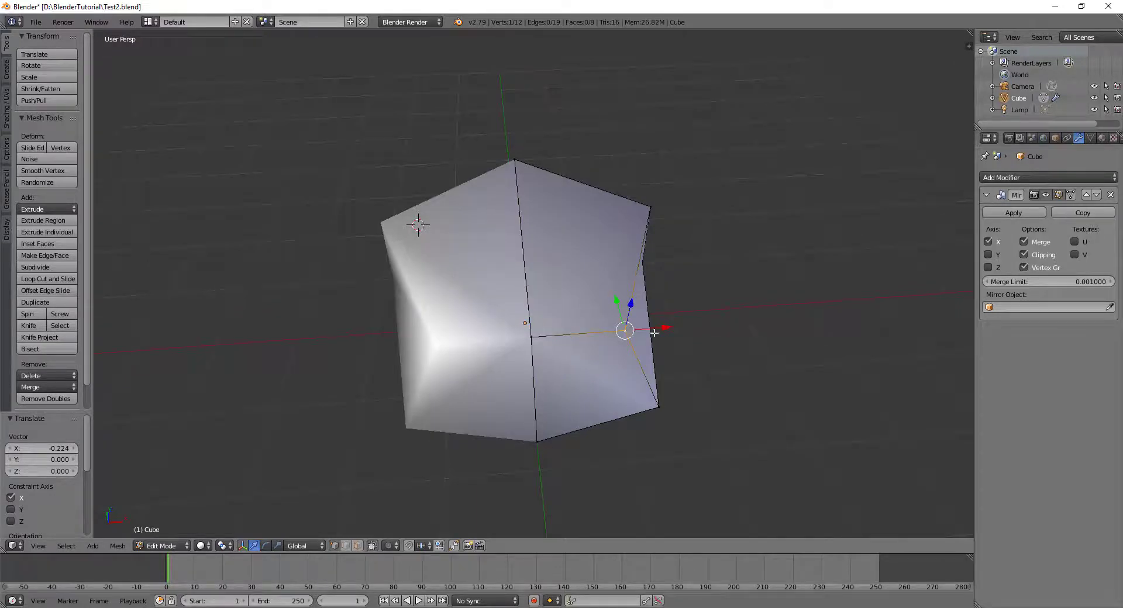
pyautogui.moveTo(664, 329); pyautogui.dragTo(790, 320)
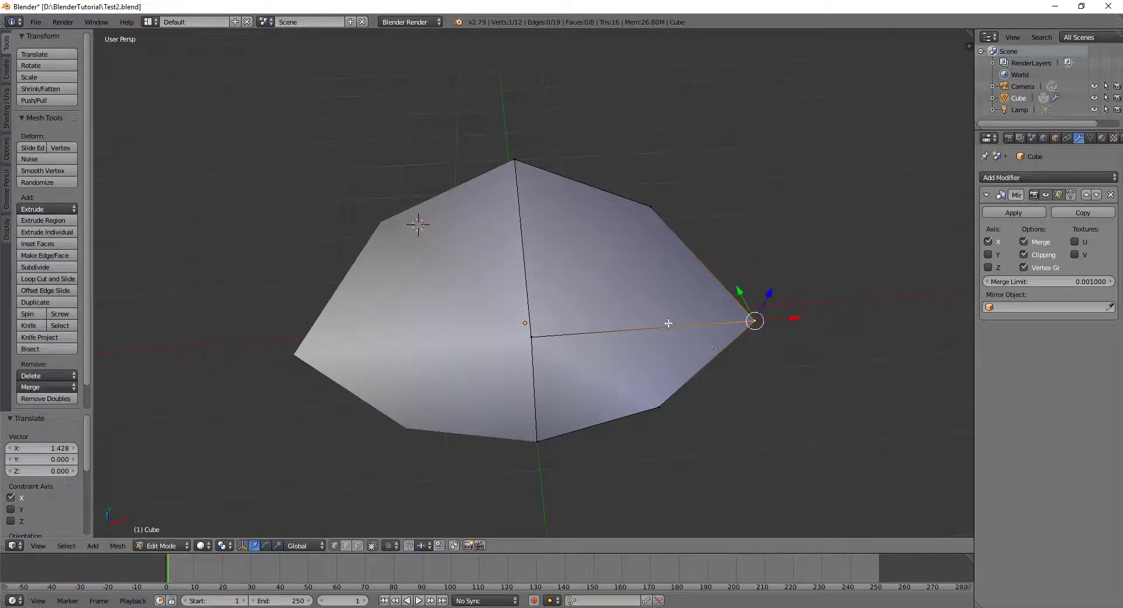
pyautogui.moveTo(790, 320)
pyautogui.mouseDown(button='middle')
pyautogui.moveTo(506, 315)
pyautogui.moveTo(566, 317)
pyautogui.moveTo(613, 341)
pyautogui.mouseUp(button='middle')
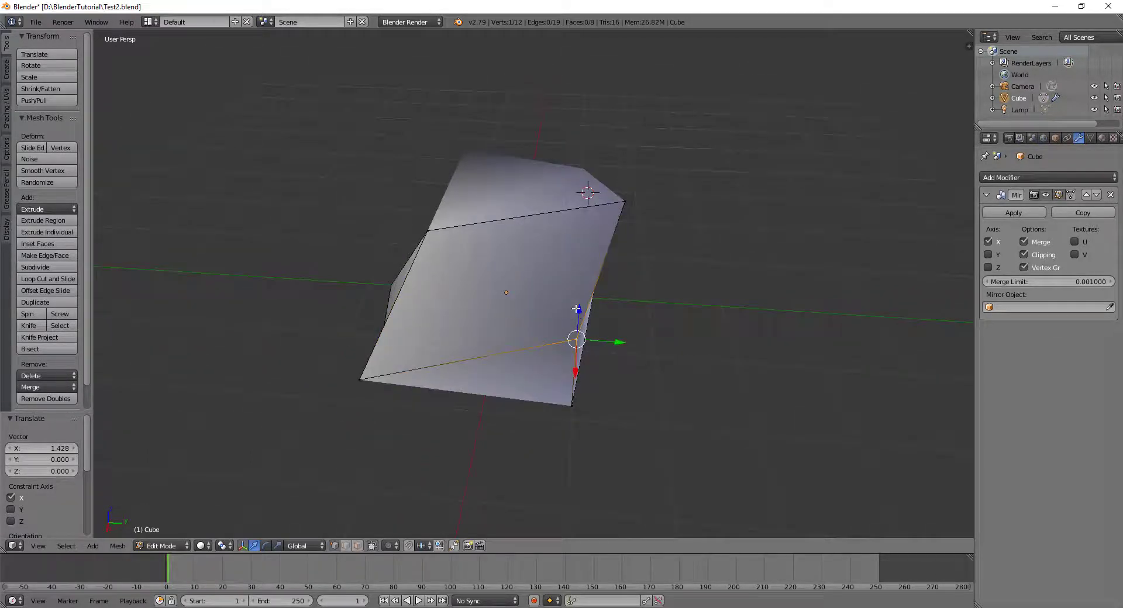
pyautogui.moveTo(576, 308); pyautogui.dragTo(584, 253)
pyautogui.moveTo(584, 253)
pyautogui.mouseDown(button='middle')
pyautogui.moveTo(411, 236)
pyautogui.moveTo(431, 259)
pyautogui.moveTo(555, 292)
pyautogui.mouseUp(button='middle')
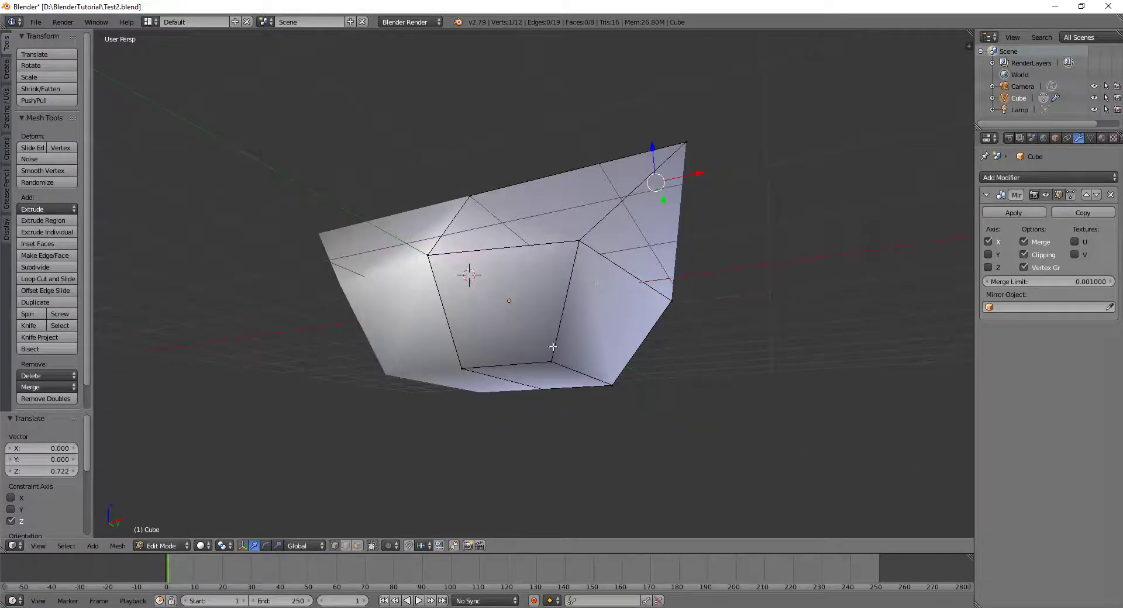
# Select the right quad face and move it along X.
pyautogui.keyDown('shift'); pyautogui.rightClick(578, 295); pyautogui.keyUp('shift')
pyautogui.keyDown('shift'); pyautogui.rightClick(672, 282); pyautogui.keyUp('shift')
pyautogui.keyDown('shift'); pyautogui.rightClick(626, 379); pyautogui.keyUp('shift')
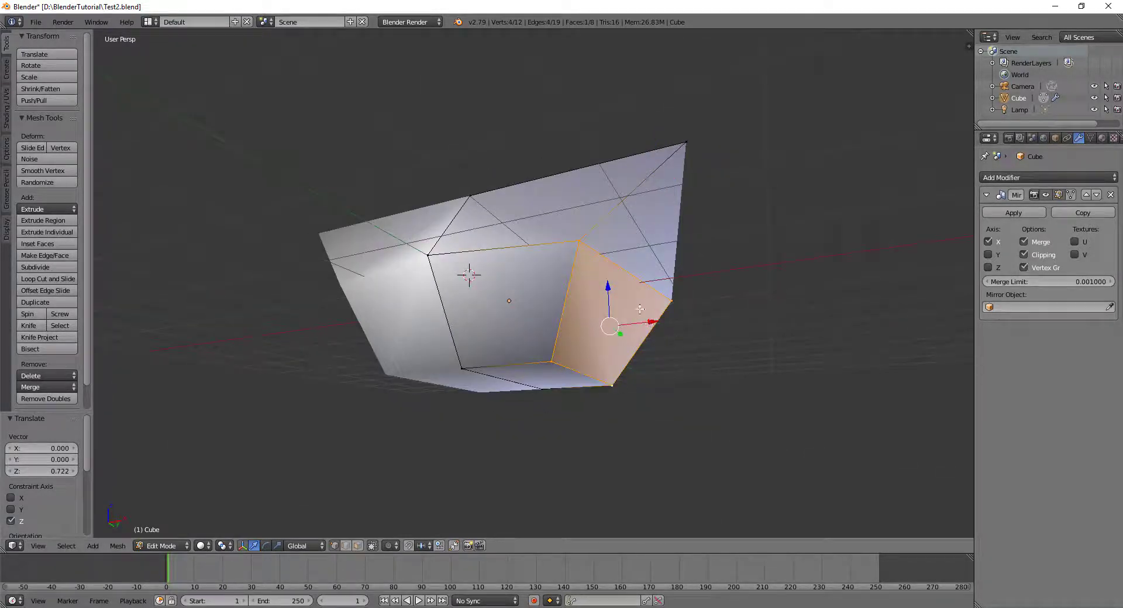
pyautogui.moveTo(648, 321); pyautogui.dragTo(710, 328)
pyautogui.moveTo(710, 328)
pyautogui.mouseDown(button='middle')
pyautogui.moveTo(686, 296)
pyautogui.moveTo(701, 458)
pyautogui.moveTo(700, 357)
pyautogui.moveTo(668, 405)
pyautogui.mouseUp(button='middle')
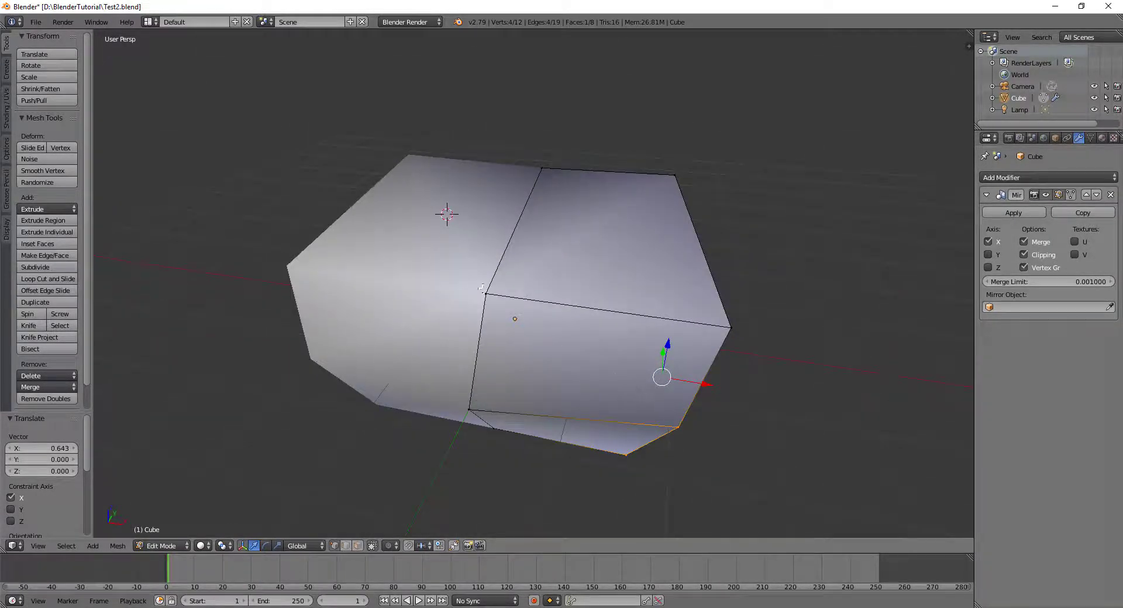
# Raise the two top-edge vertices 1.0 along Z.
pyautogui.rightClick(482, 289)
pyautogui.keyDown('shift'); pyautogui.rightClick(548, 171); pyautogui.keyUp('shift')
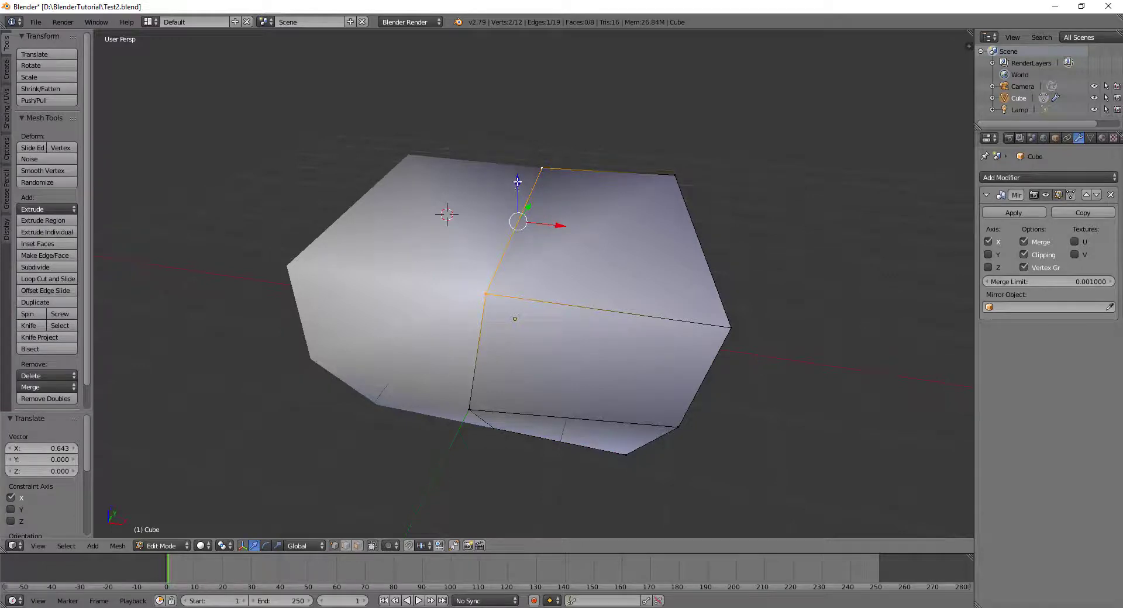
pyautogui.moveTo(517, 182); pyautogui.dragTo(524, 108)
pyautogui.moveTo(502, 314)
pyautogui.mouseDown(button='middle')
pyautogui.moveTo(593, 266)
pyautogui.moveTo(580, 296)
pyautogui.mouseUp(button='middle')
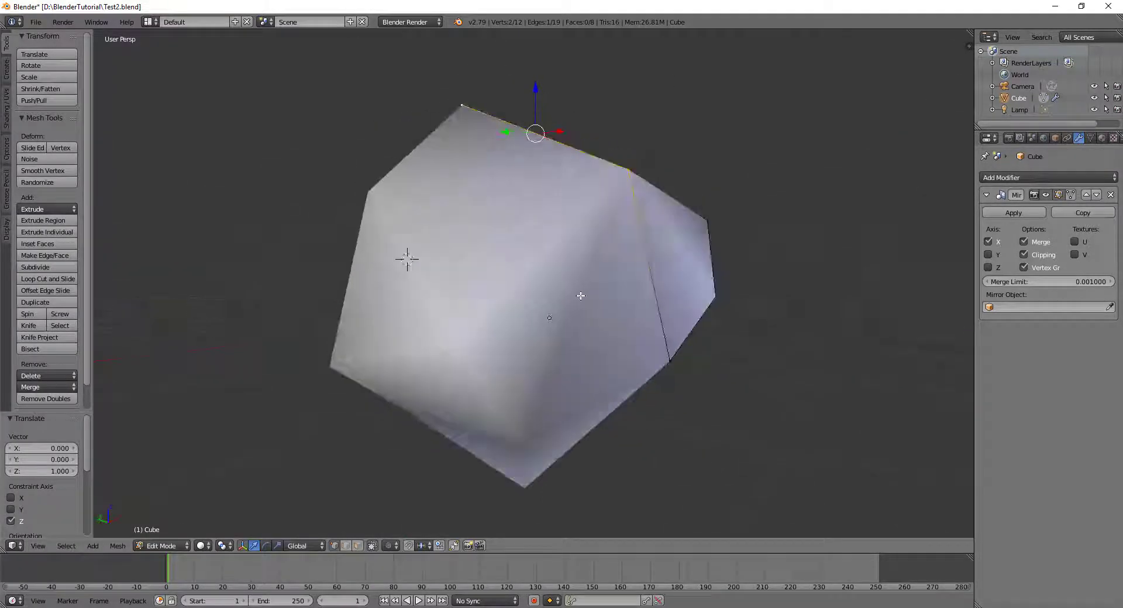
# Apply the Mirror modifier in Object Mode, then return to Edit Mode to inspect the symmetric mesh.
pyautogui.click(1016, 214)
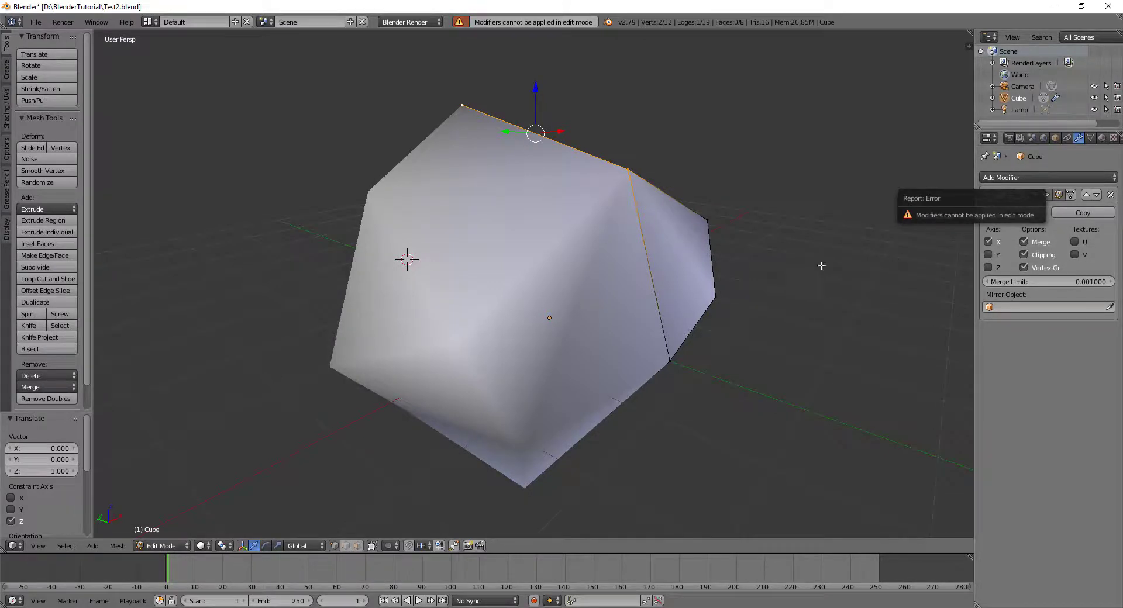
pyautogui.press('Tab')
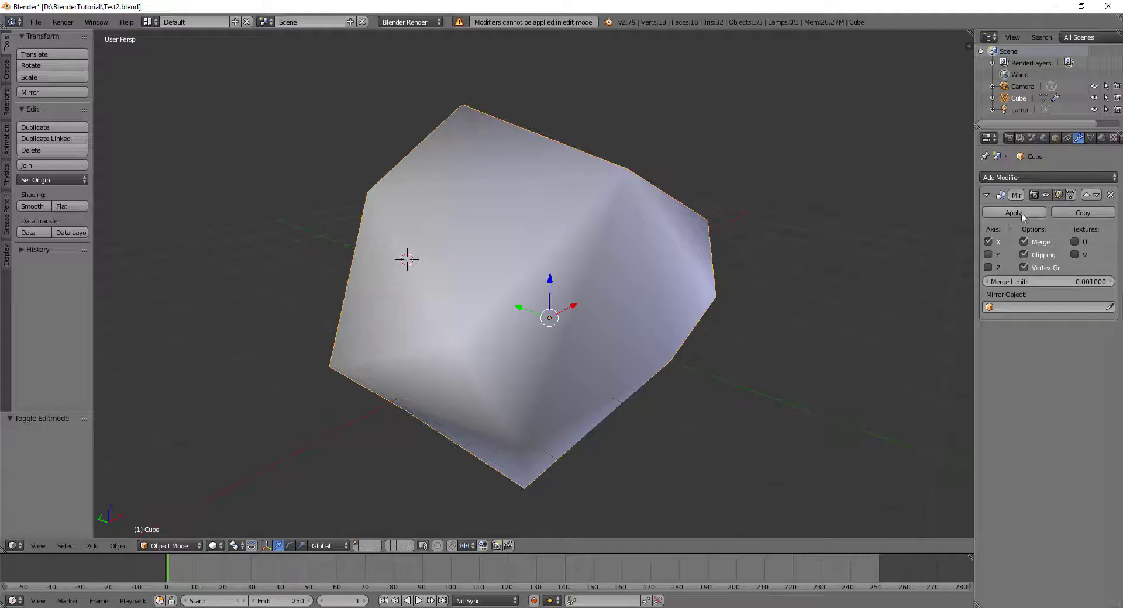
pyautogui.click(1021, 214)
pyautogui.press('Tab')
pyautogui.moveTo(654, 320)
pyautogui.mouseDown(button='middle')
pyautogui.moveTo(713, 332)
pyautogui.moveTo(842, 328)
pyautogui.moveTo(797, 303)
pyautogui.moveTo(586, 320)
pyautogui.moveTo(637, 357)
pyautogui.mouseUp(button='middle')
pyautogui.moveTo(690, 301)
pyautogui.mouseDown(button='middle')
pyautogui.moveTo(431, 291)
pyautogui.moveTo(437, 312)
pyautogui.mouseUp(button='middle')
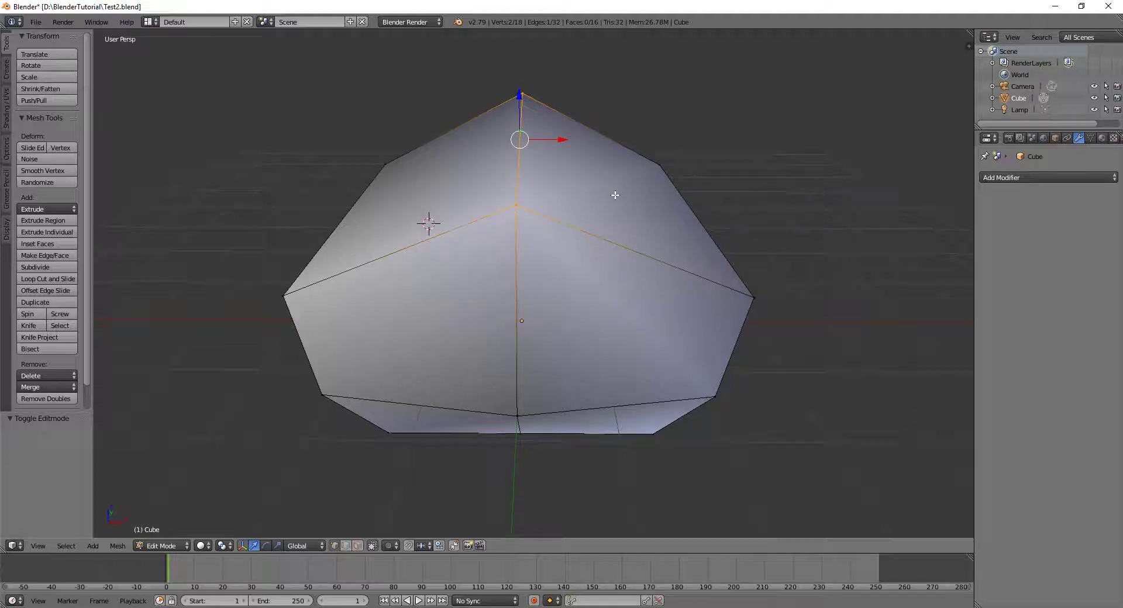
pyautogui.scroll(1, 562, 191)
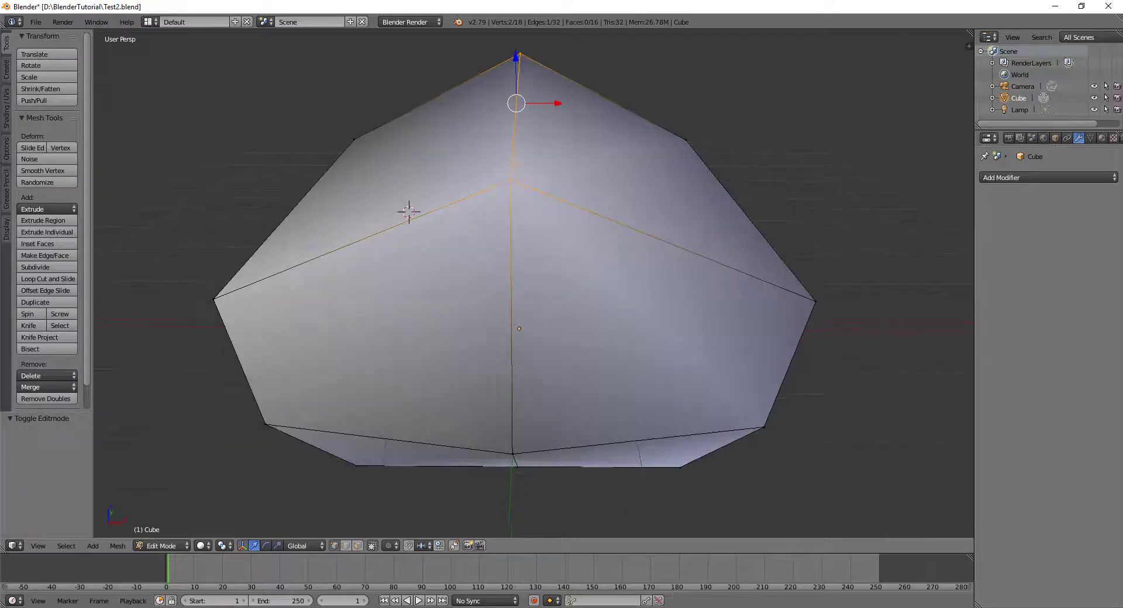
pyautogui.scroll(-2, 545, 392)
pyautogui.moveTo(550, 367)
pyautogui.mouseDown(button='middle')
pyautogui.moveTo(746, 374)
pyautogui.moveTo(518, 381)
pyautogui.moveTo(532, 391)
pyautogui.mouseUp(button='middle')
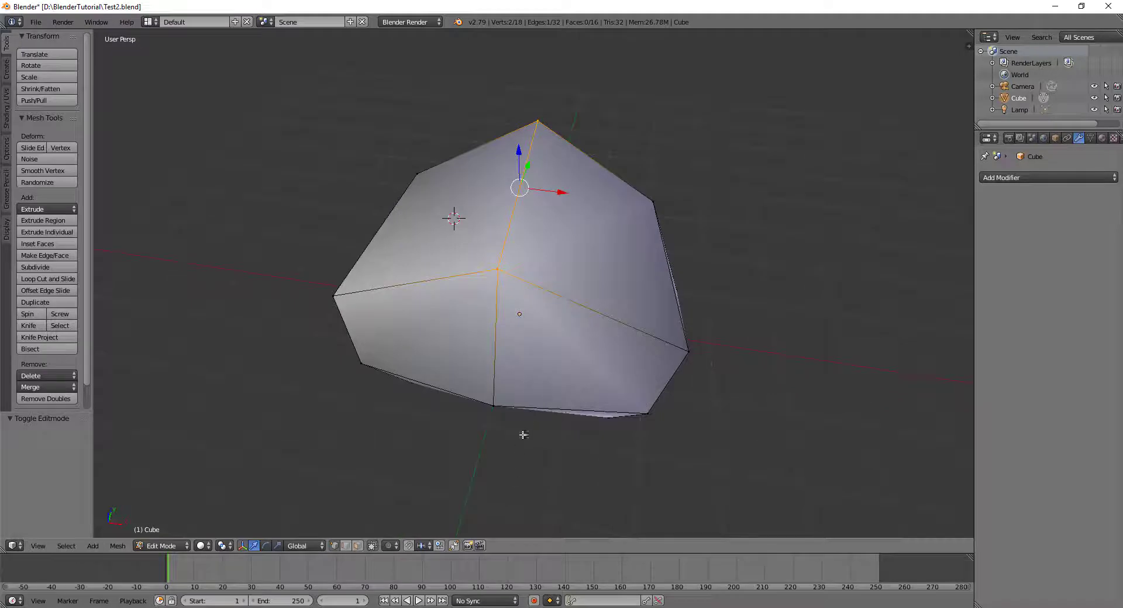
pyautogui.moveTo(548, 386)
pyautogui.mouseDown(button='middle')
pyautogui.moveTo(564, 271)
pyautogui.moveTo(578, 321)
pyautogui.mouseUp(button='middle')
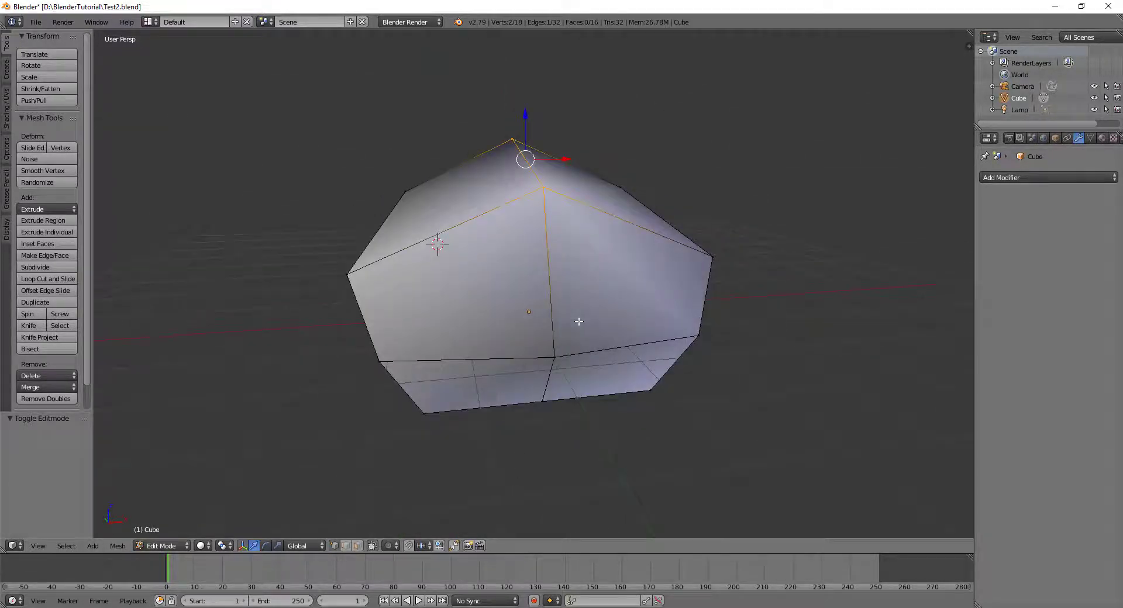